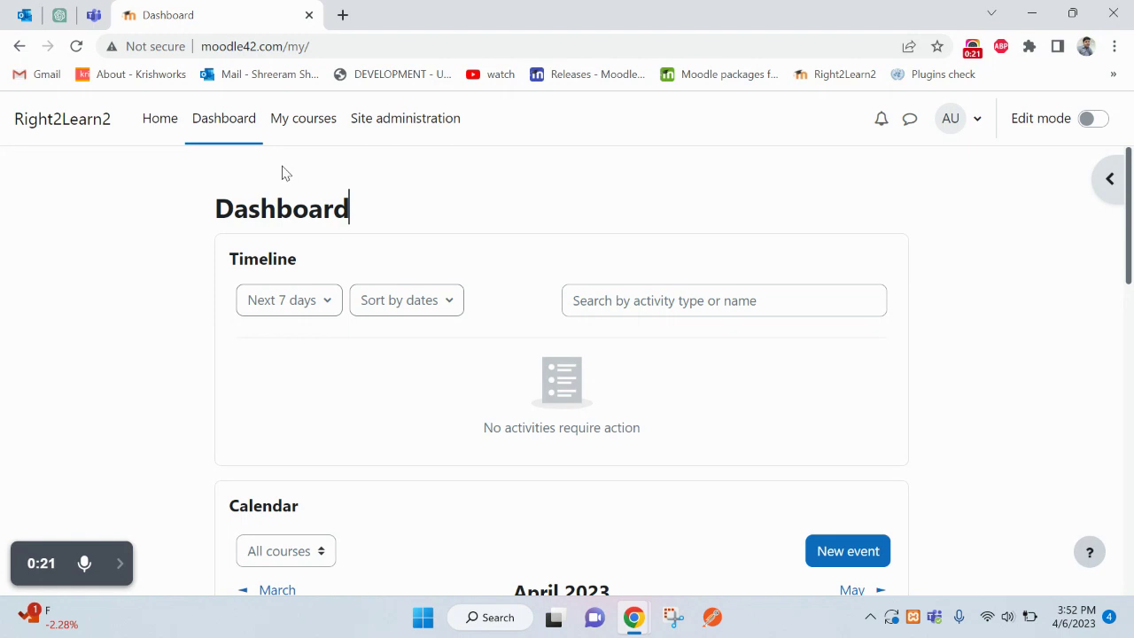
- Switch the Dashboard's Edit mode toggle on
{"action": "left_click", "coordinate": [1095, 118]}
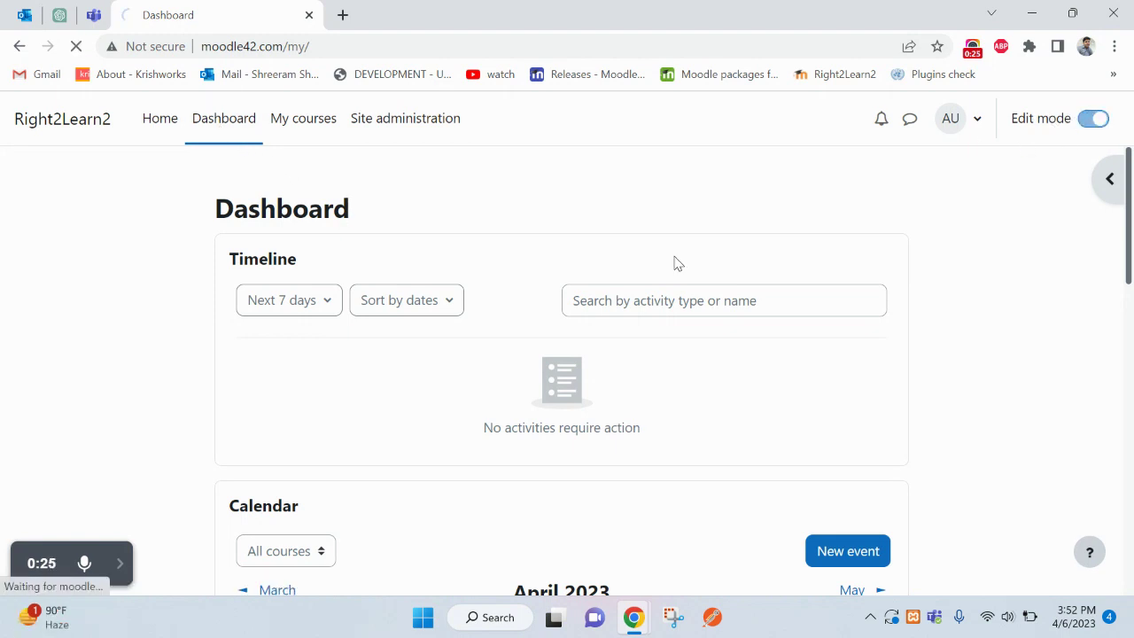
- Add an Online users block to the dashboard's block drawer, found by searching 'onlin'
{"action": "left_click", "coordinate": [1101, 185]}
{"action": "left_click", "coordinate": [938, 227]}
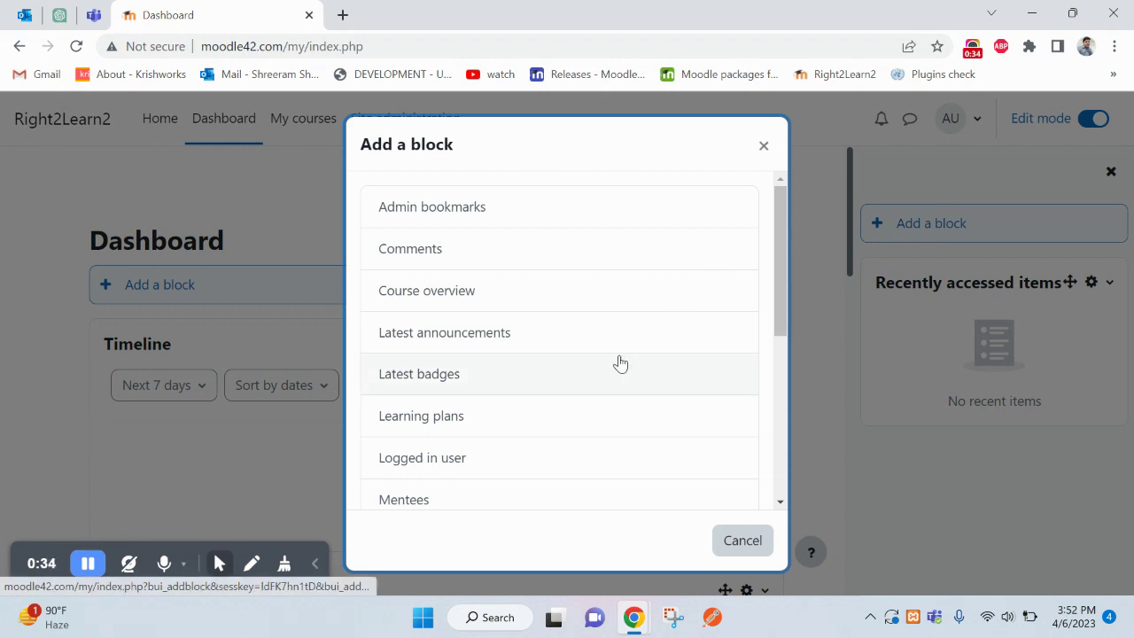
{"action": "key", "text": "ctrl+f"}
{"action": "type", "text": "onl"}
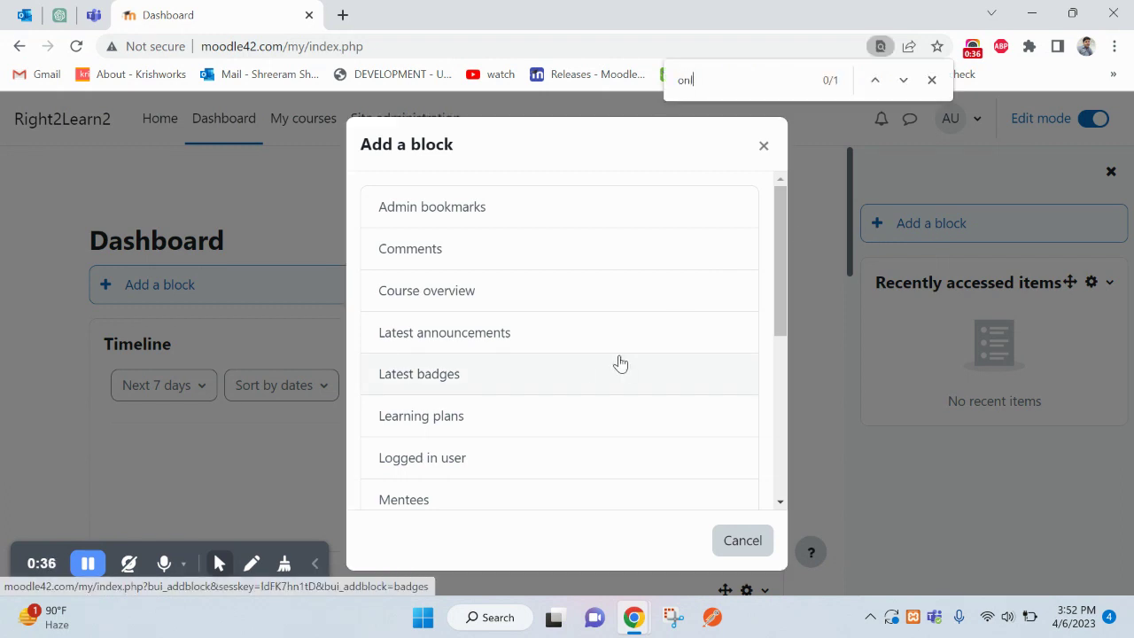
{"action": "type", "text": "in"}
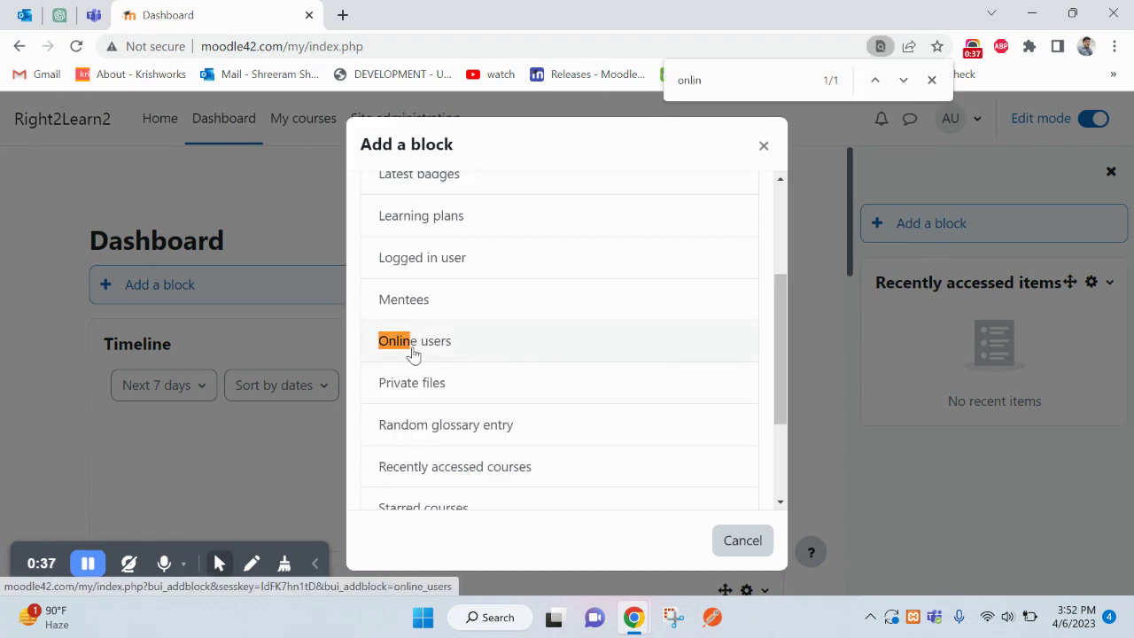
{"action": "left_click", "coordinate": [414, 353]}
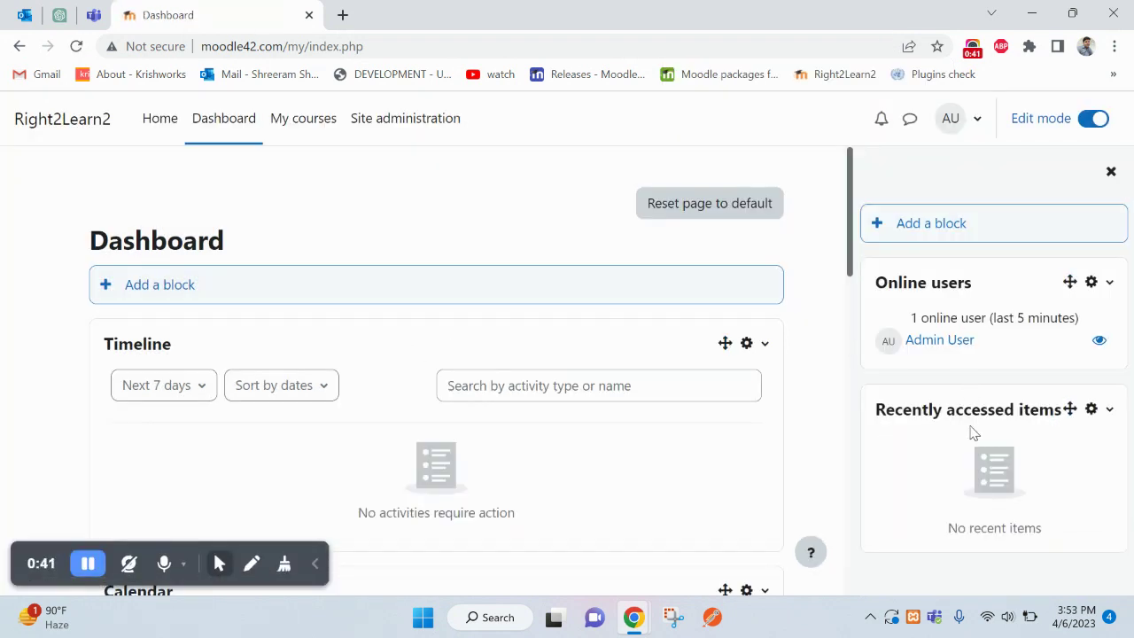
{"action": "double_click", "coordinate": [896, 284]}
{"action": "left_click", "coordinate": [982, 289], "text": "shift"}
{"action": "double_click", "coordinate": [974, 321]}
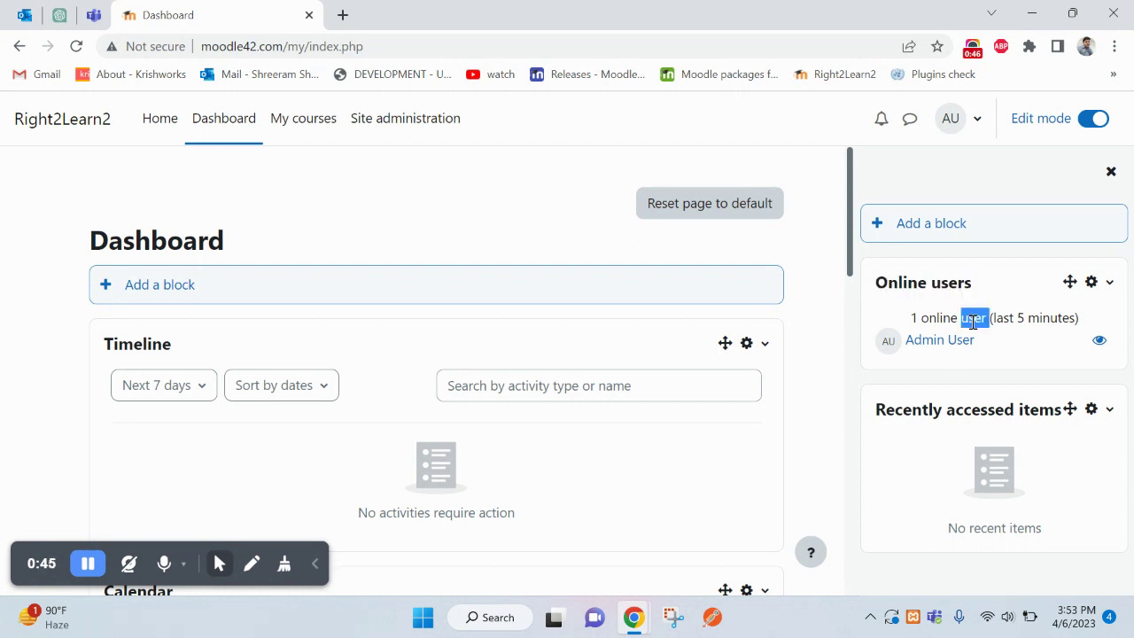
{"action": "double_click", "coordinate": [994, 321]}
{"action": "mouse_move", "coordinate": [994, 321]}
{"action": "left_mouse_down"}
{"action": "mouse_move", "coordinate": [1067, 321]}
{"action": "mouse_move", "coordinate": [995, 319]}
{"action": "left_mouse_up"}
{"action": "left_click", "coordinate": [957, 310]}
{"action": "double_click", "coordinate": [1007, 321]}
{"action": "double_click", "coordinate": [1051, 319]}
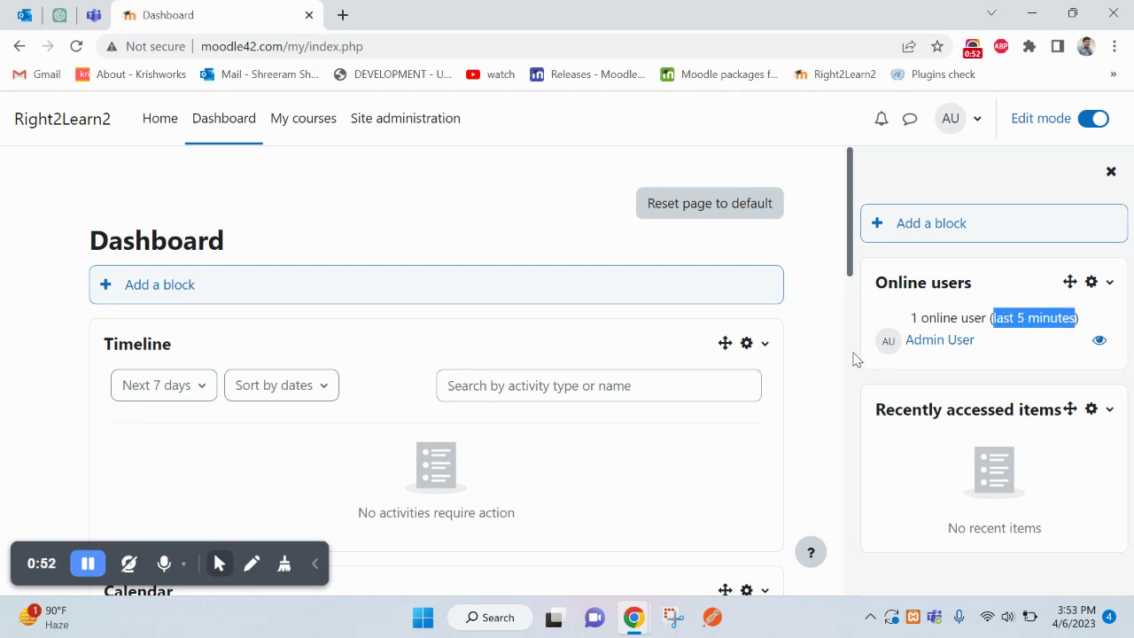
{"action": "left_click", "coordinate": [1004, 318]}
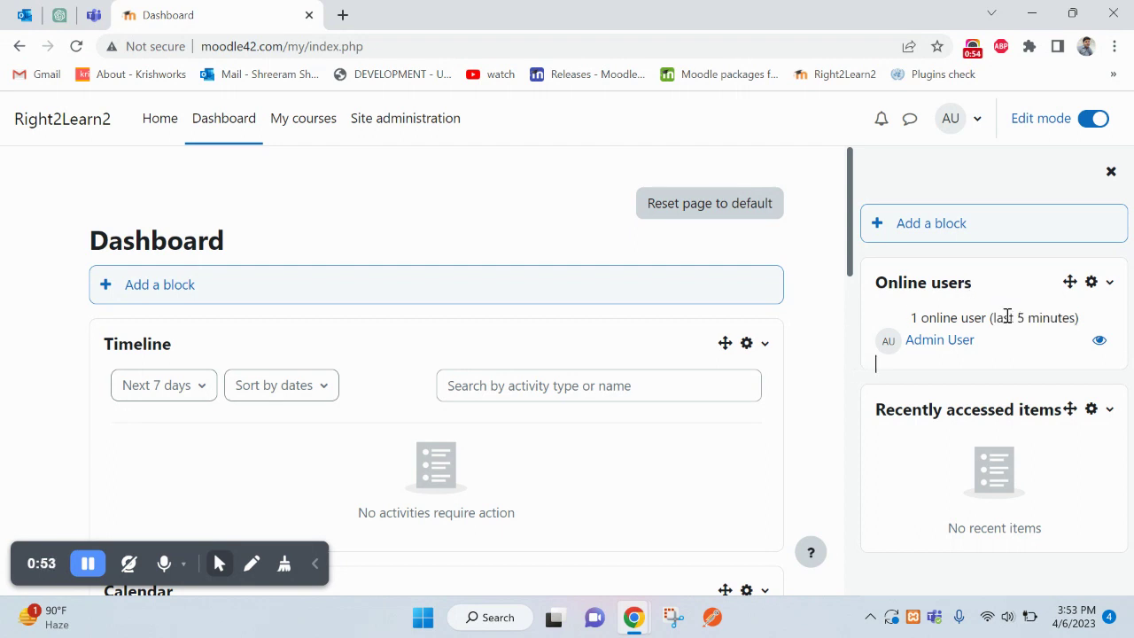
{"action": "double_click", "coordinate": [1004, 319]}
{"action": "left_click_drag", "start_coordinate": [1005, 319], "coordinate": [1032, 318]}
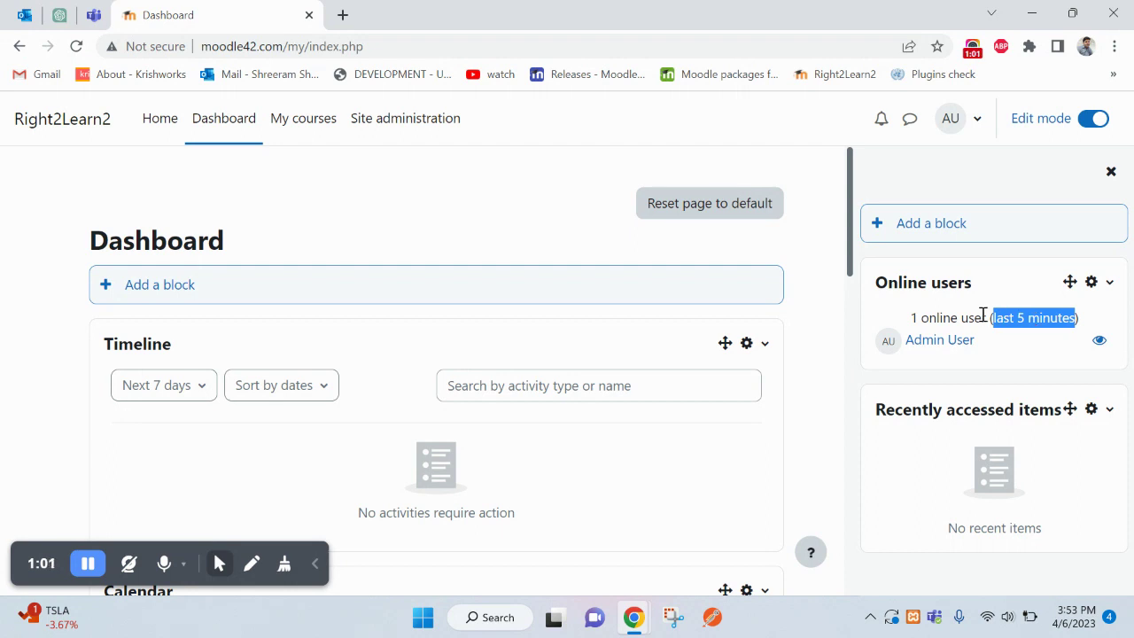
{"action": "double_click", "coordinate": [946, 318]}
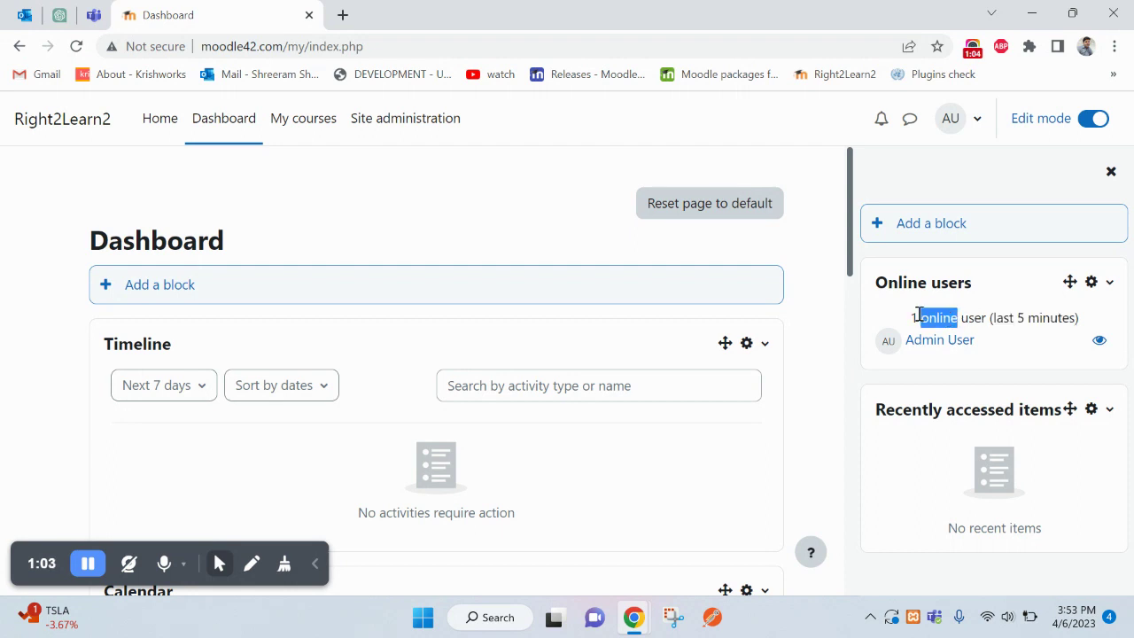
{"action": "left_click", "coordinate": [919, 316]}
{"action": "double_click", "coordinate": [932, 317]}
{"action": "left_click", "coordinate": [529, 242]}
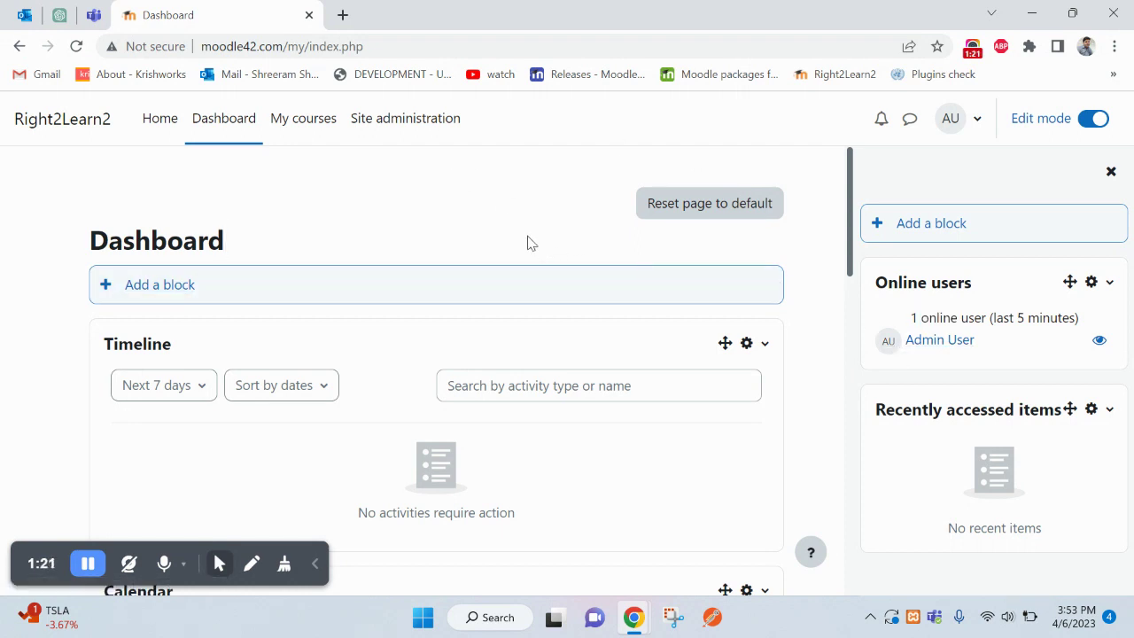
- Load the copied Moodle site address in a new Incognito window
{"action": "key", "text": "ctrl+shift+n"}
{"action": "key", "text": "ctrl+w"}
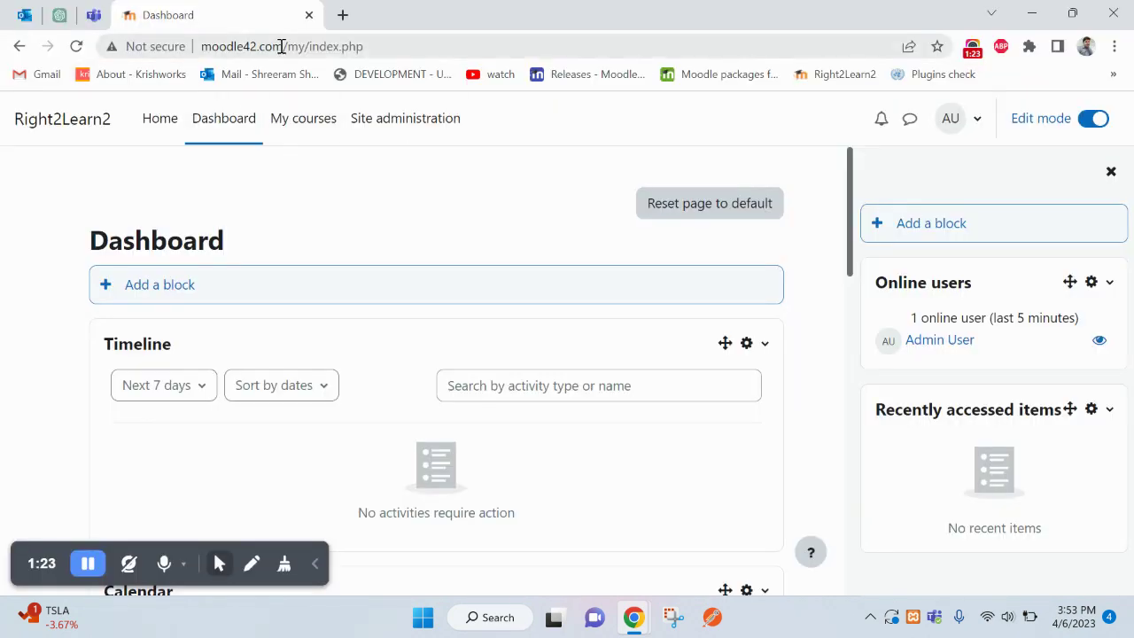
{"action": "left_click_drag", "start_coordinate": [280, 46], "coordinate": [202, 46]}
{"action": "key", "text": "ctrl+c"}
{"action": "key", "text": "ctrl+shift+n"}
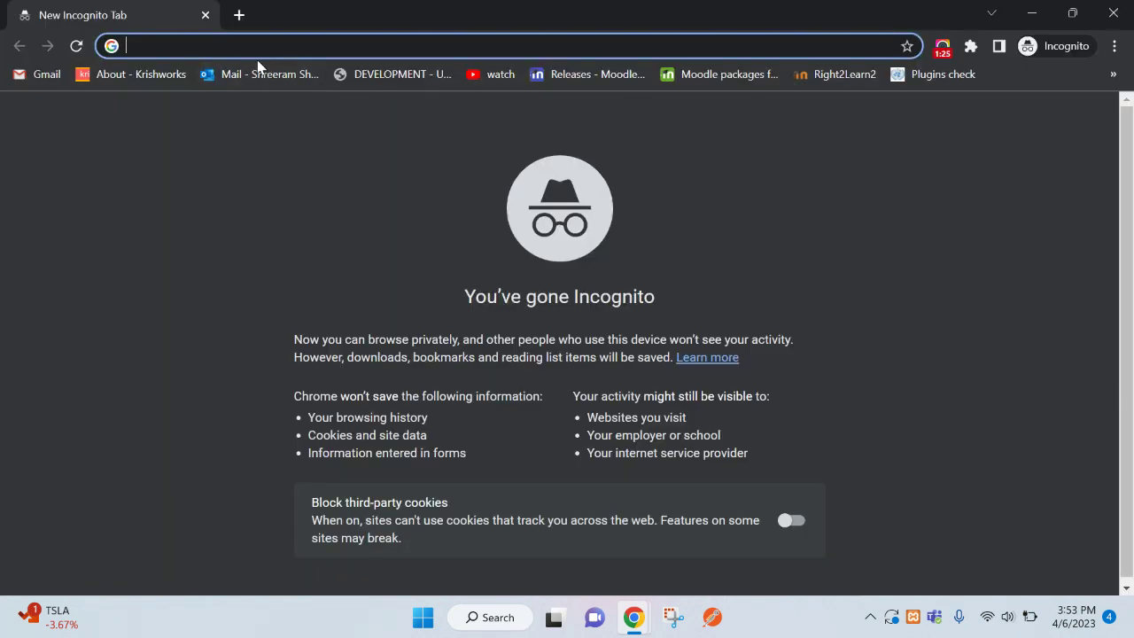
{"action": "key", "text": "ctrl+v"}
{"action": "key", "text": "Return"}
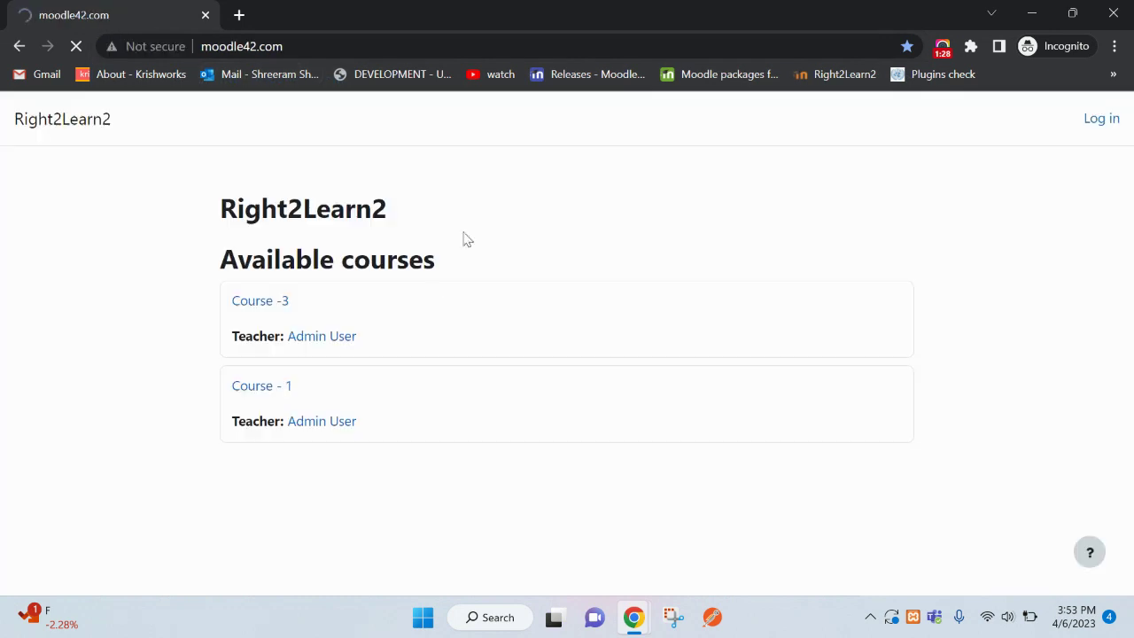
- Log in as the admin with the saved login and open Site administration
{"action": "left_click", "coordinate": [1101, 120]}
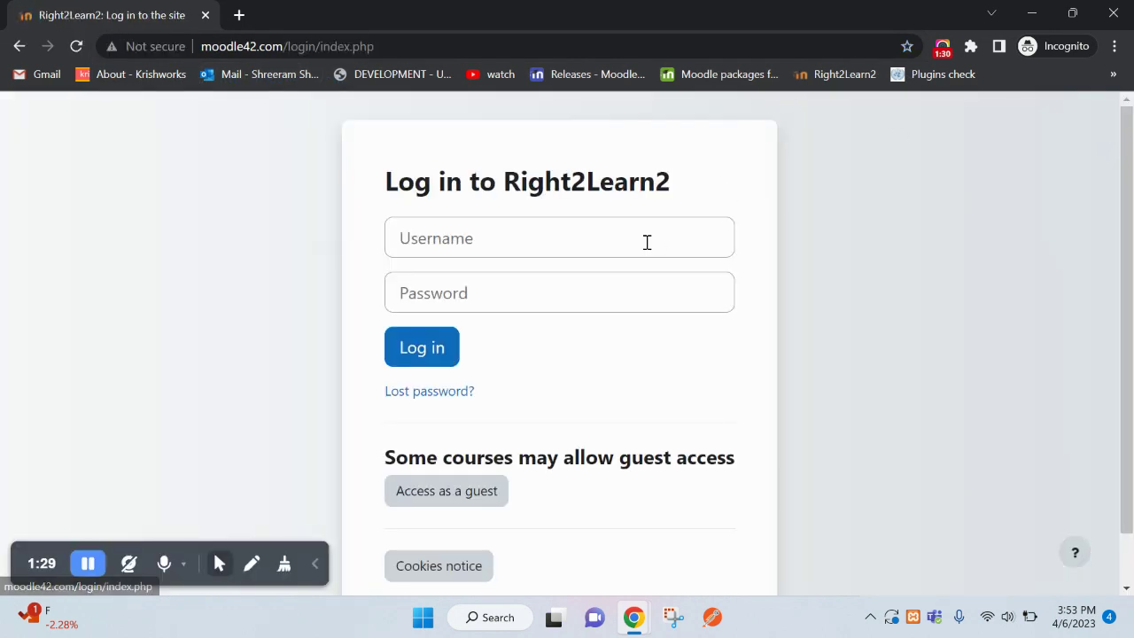
{"action": "left_click", "coordinate": [548, 230]}
{"action": "left_click", "coordinate": [541, 300]}
{"action": "left_click", "coordinate": [450, 350]}
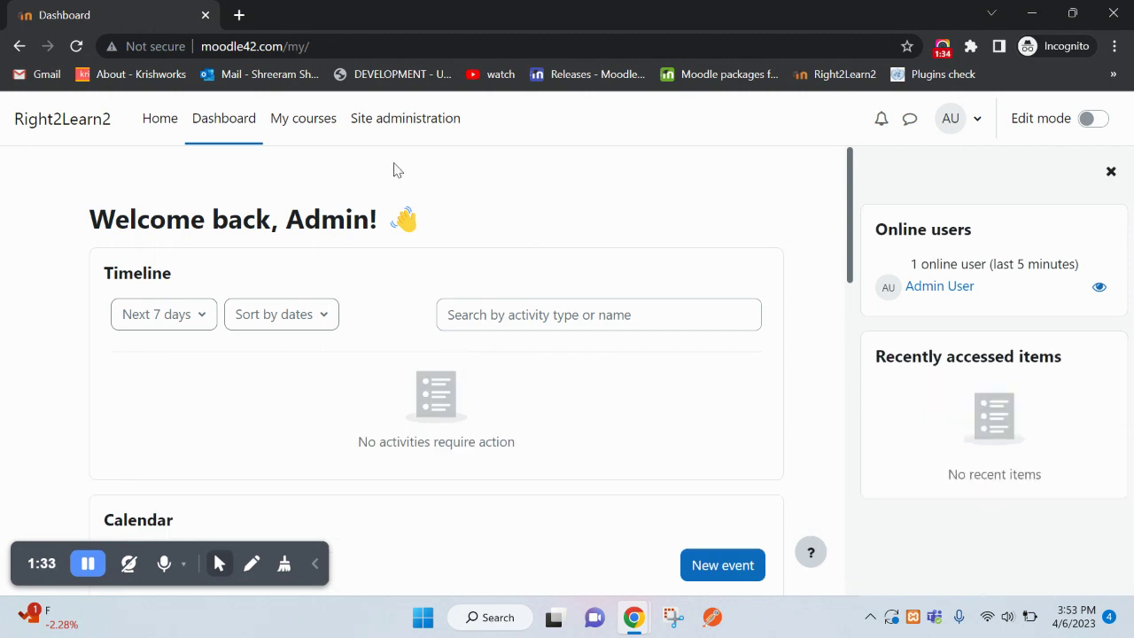
{"action": "left_click", "coordinate": [405, 119]}
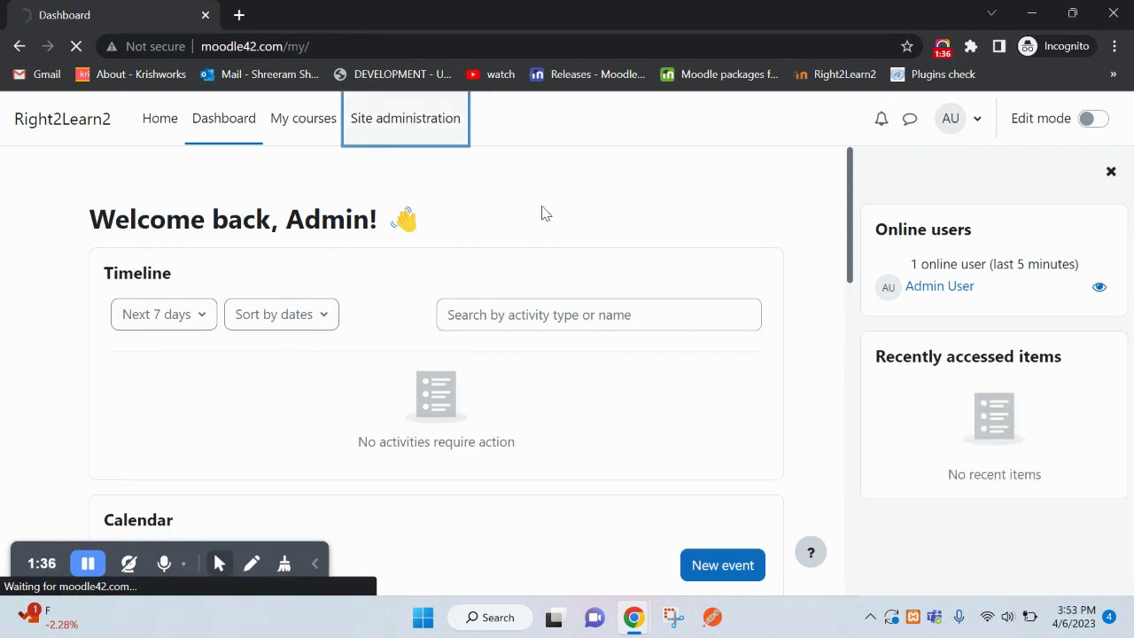
{"action": "left_click", "coordinate": [1109, 172]}
{"action": "scroll", "coordinate": [367, 369], "scroll_direction": "down", "scroll_amount": 3}
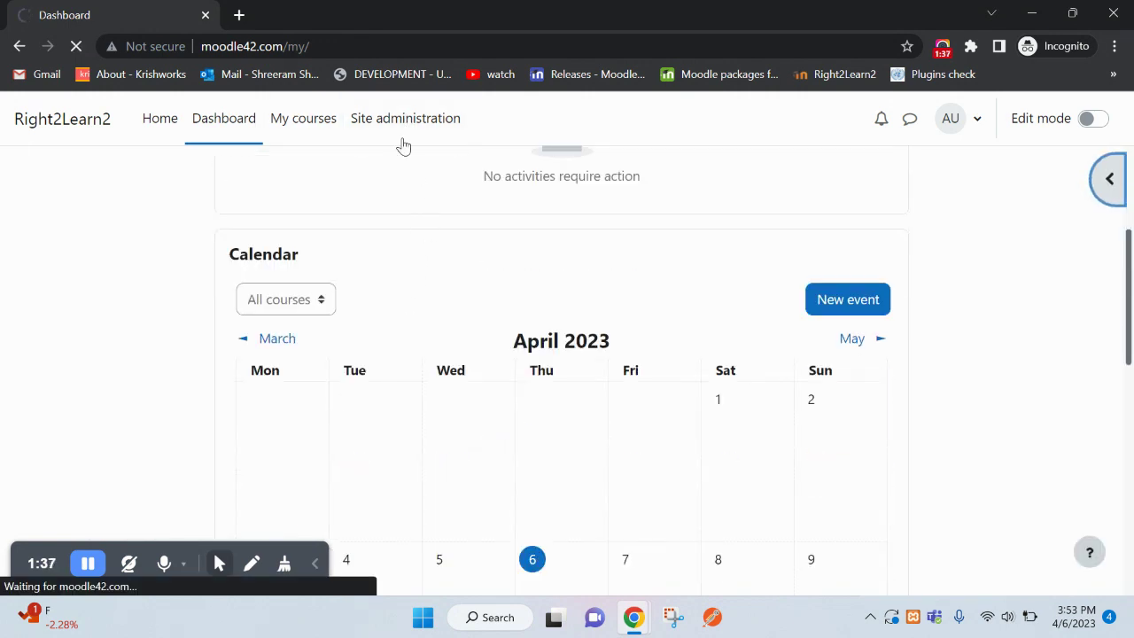
{"action": "left_click", "coordinate": [392, 119]}
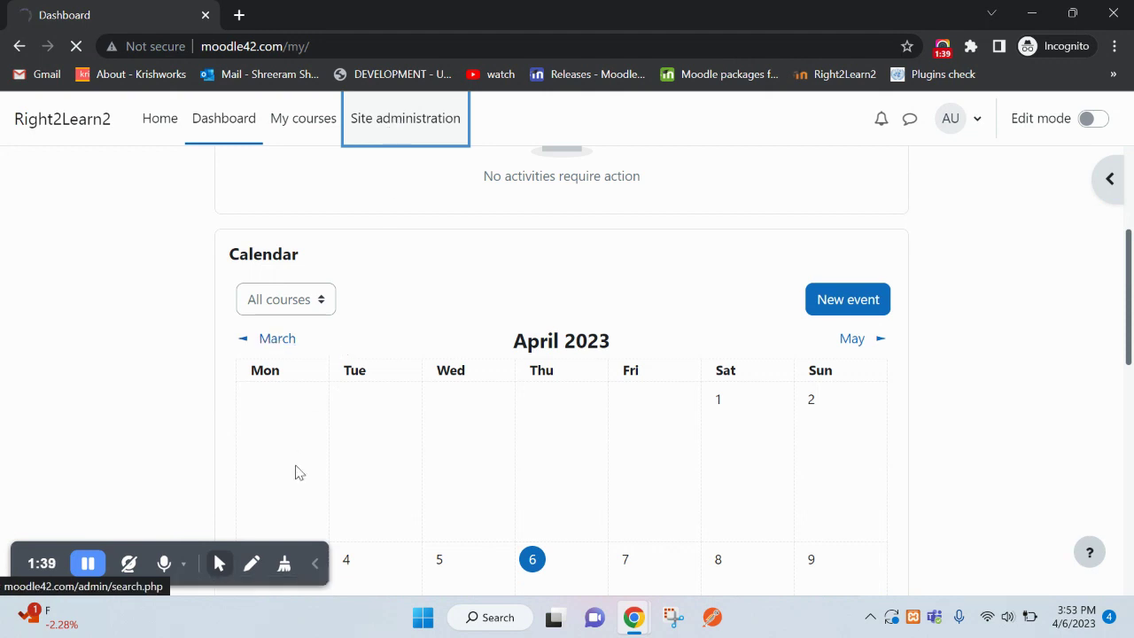
- Open learner01's profile from Users > Browse list of users
{"action": "left_click", "coordinate": [177, 270]}
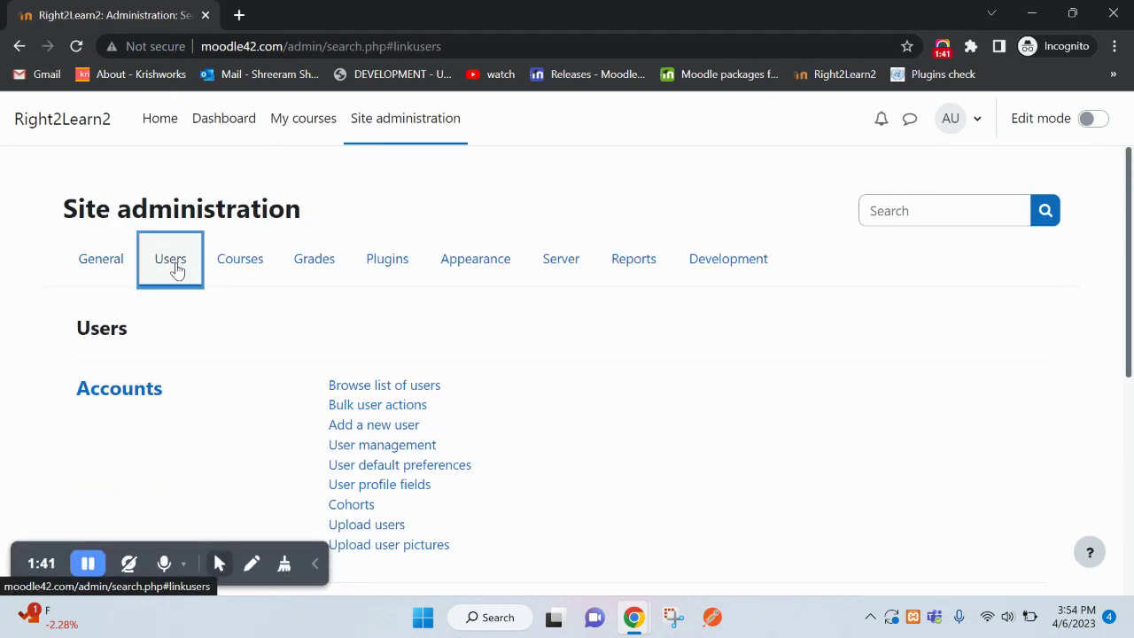
{"action": "left_click", "coordinate": [368, 386]}
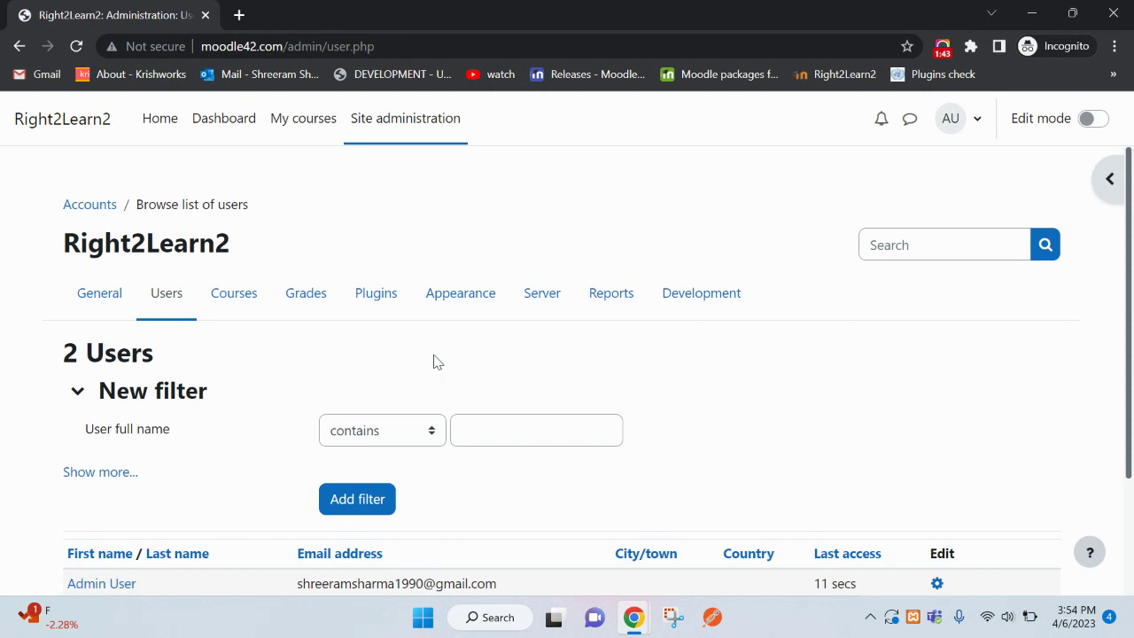
{"action": "scroll", "coordinate": [434, 362], "scroll_direction": "down", "scroll_amount": 2}
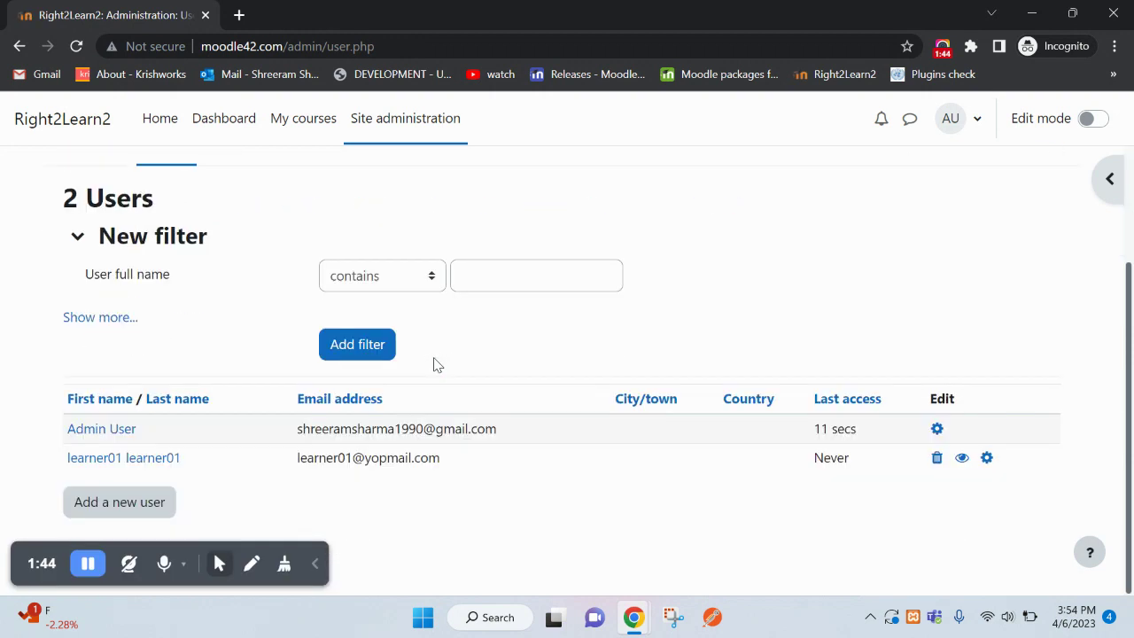
{"action": "left_click_drag", "start_coordinate": [203, 466], "coordinate": [51, 470]}
{"action": "left_click", "coordinate": [246, 470]}
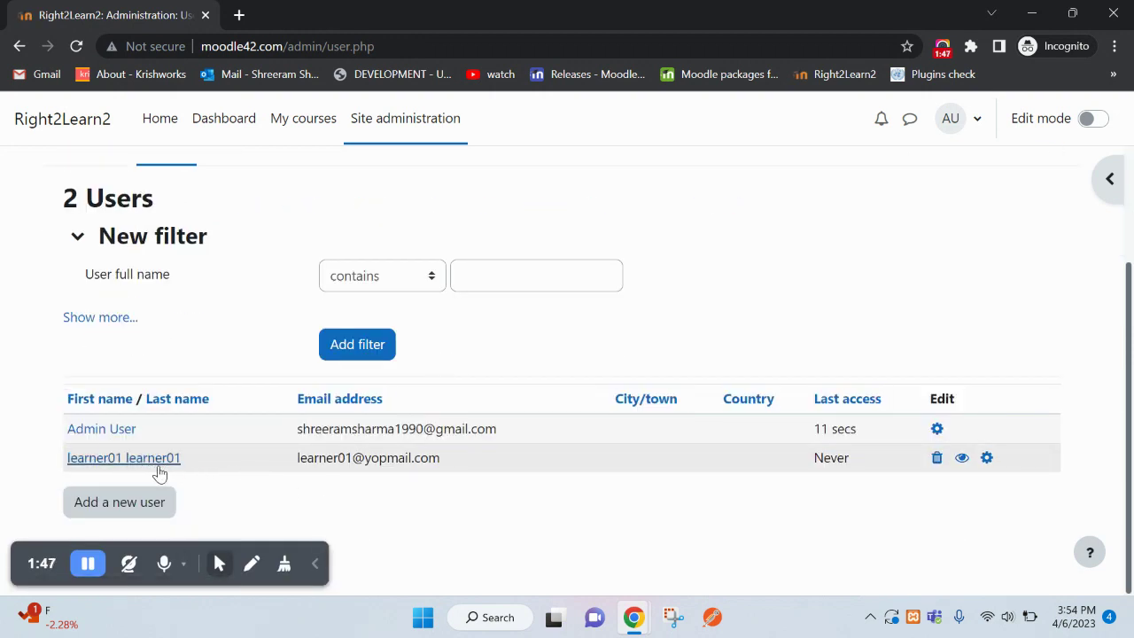
{"action": "left_click", "coordinate": [159, 468]}
- Log in as learner01 and return to the admin's dashboard window
{"action": "scroll", "coordinate": [744, 381], "scroll_direction": "down", "scroll_amount": 2}
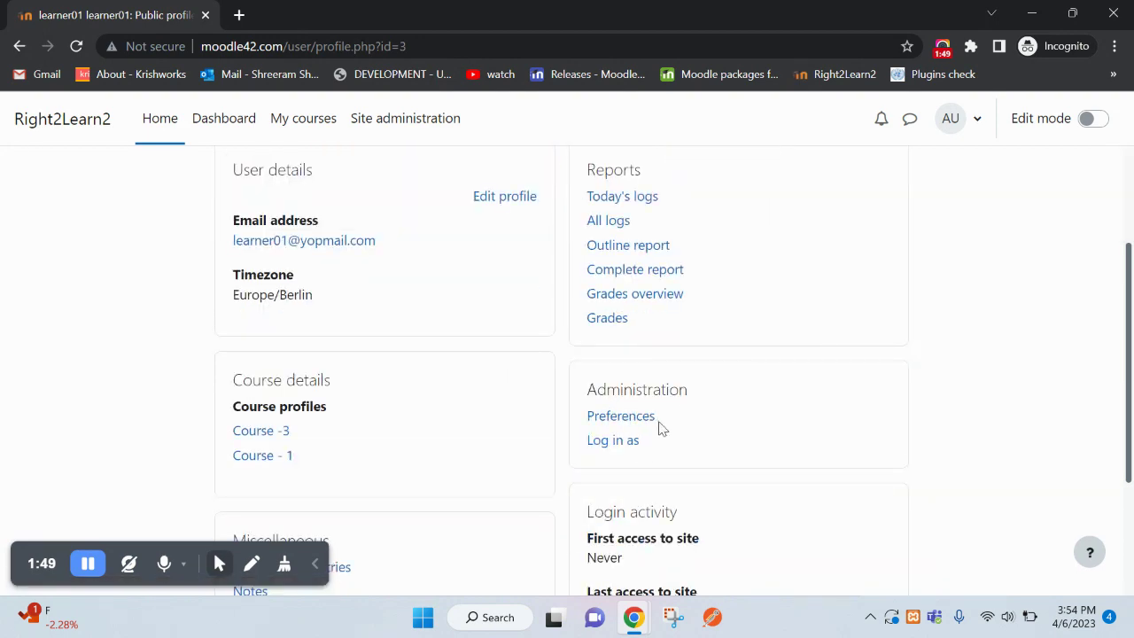
{"action": "left_click", "coordinate": [612, 443]}
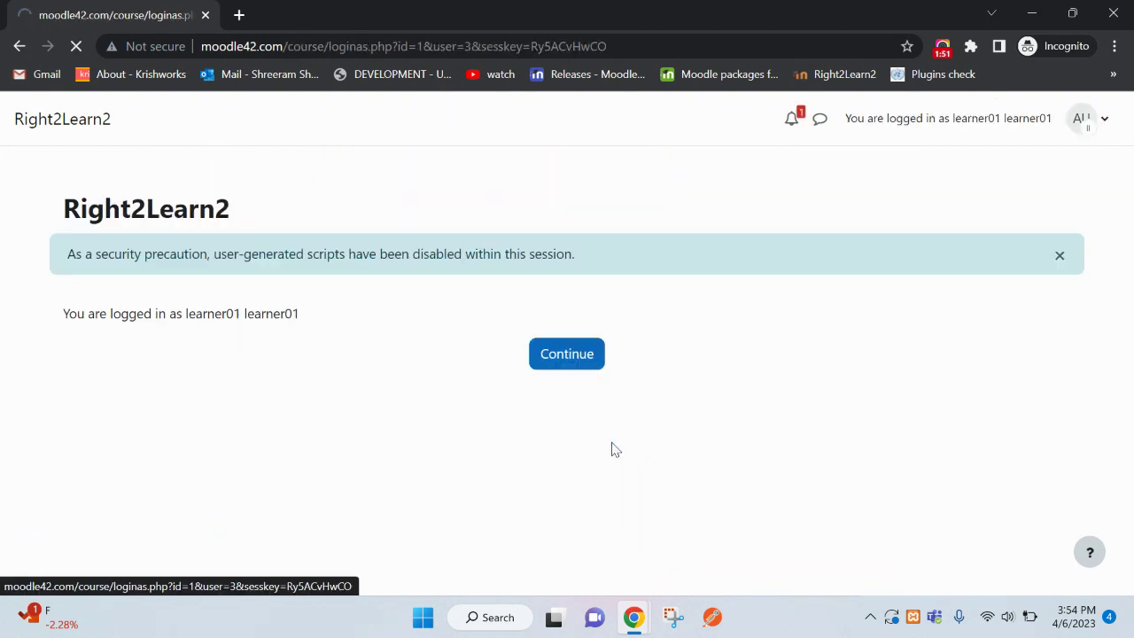
{"action": "left_click", "coordinate": [571, 358]}
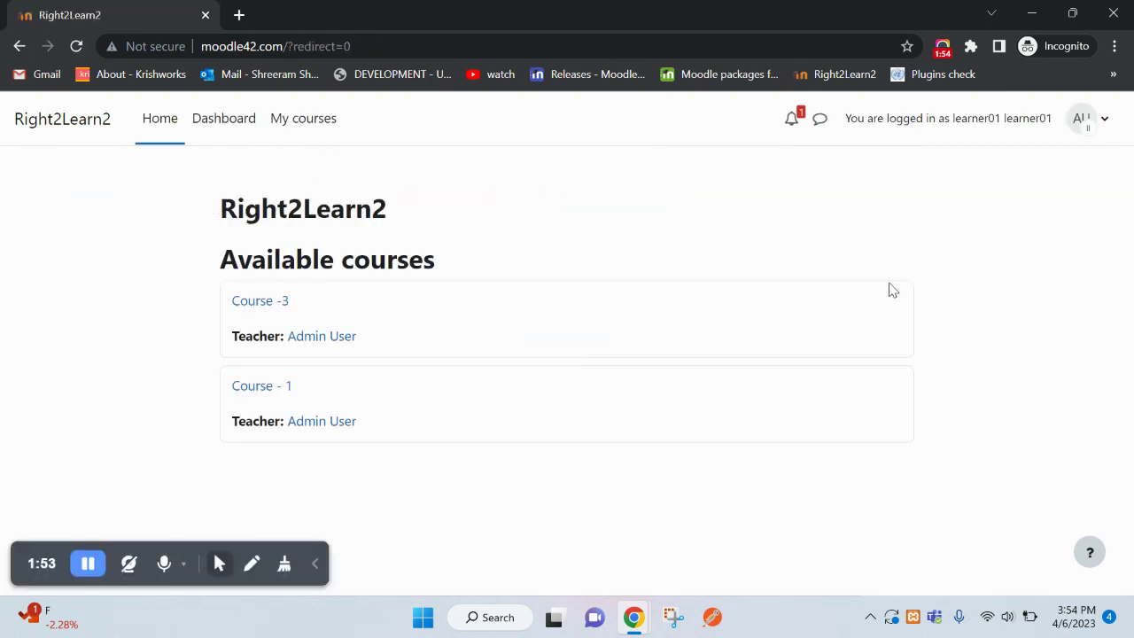
{"action": "key", "text": "alt+Tab"}
- Reload the admin dashboard and check the online user count in the Online users block
{"action": "right_click", "coordinate": [576, 171]}
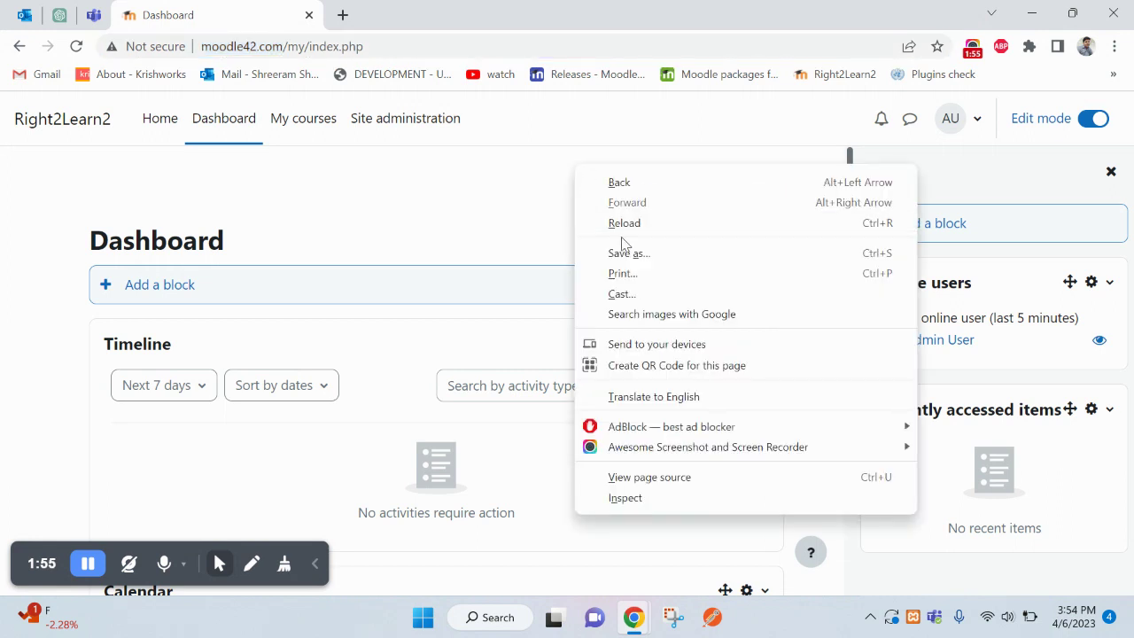
{"action": "left_click", "coordinate": [627, 227]}
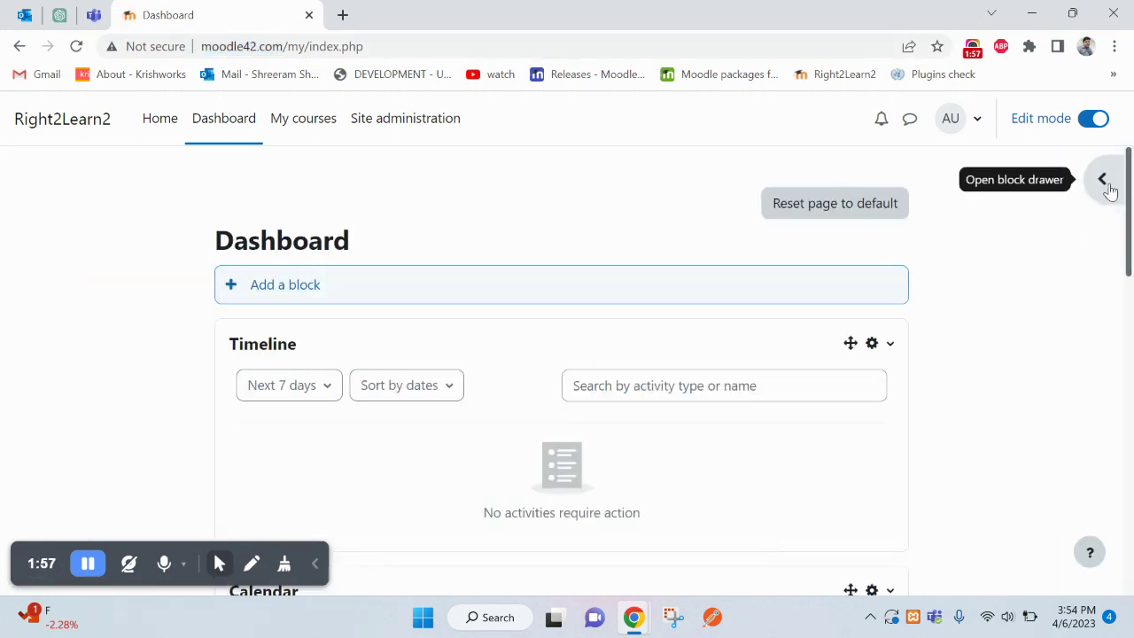
{"action": "left_click", "coordinate": [1107, 183]}
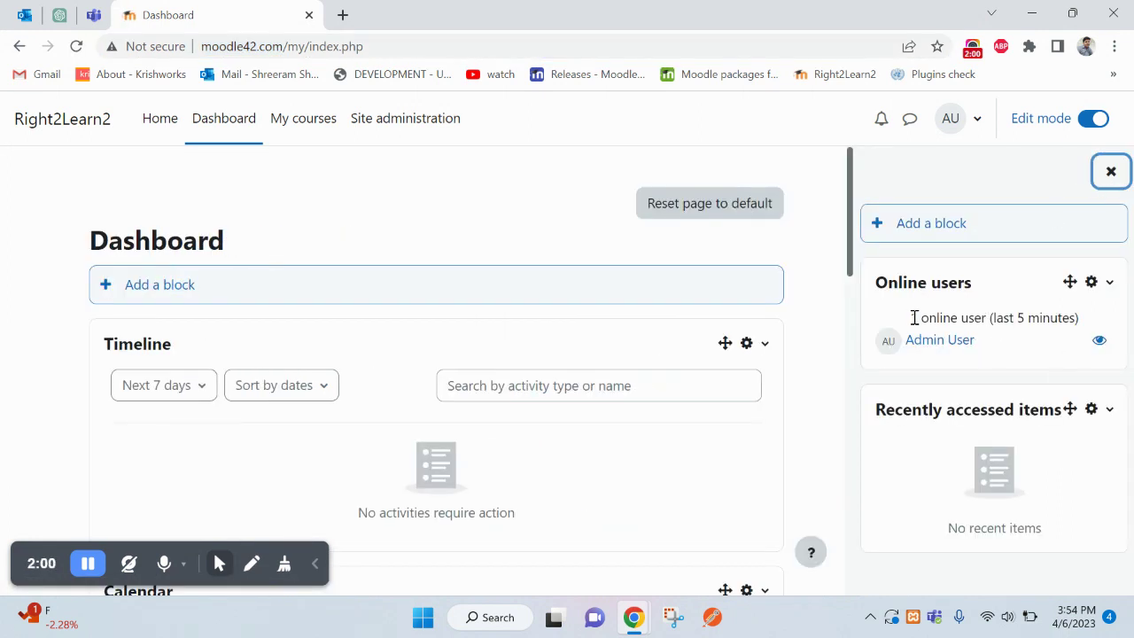
{"action": "left_click_drag", "start_coordinate": [911, 317], "coordinate": [1081, 316]}
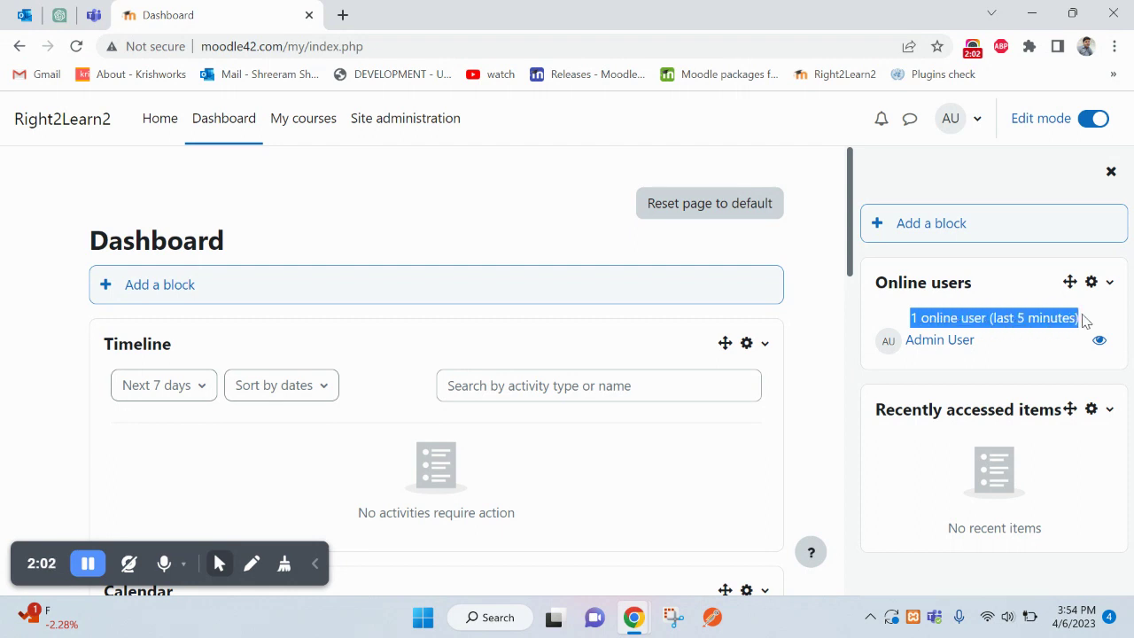
- Reload the learner's Home page and the admin dashboard again, then open the learner's account menu
{"action": "key", "text": "alt+Tab"}
{"action": "right_click", "coordinate": [768, 168]}
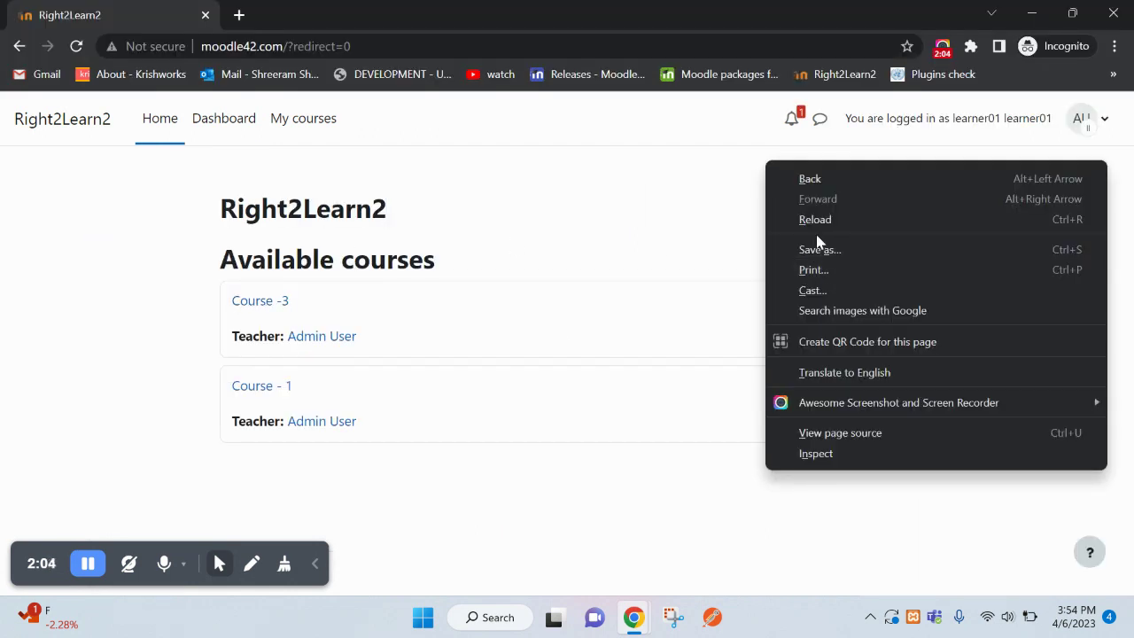
{"action": "left_click", "coordinate": [815, 221]}
{"action": "key", "text": "alt+Tab"}
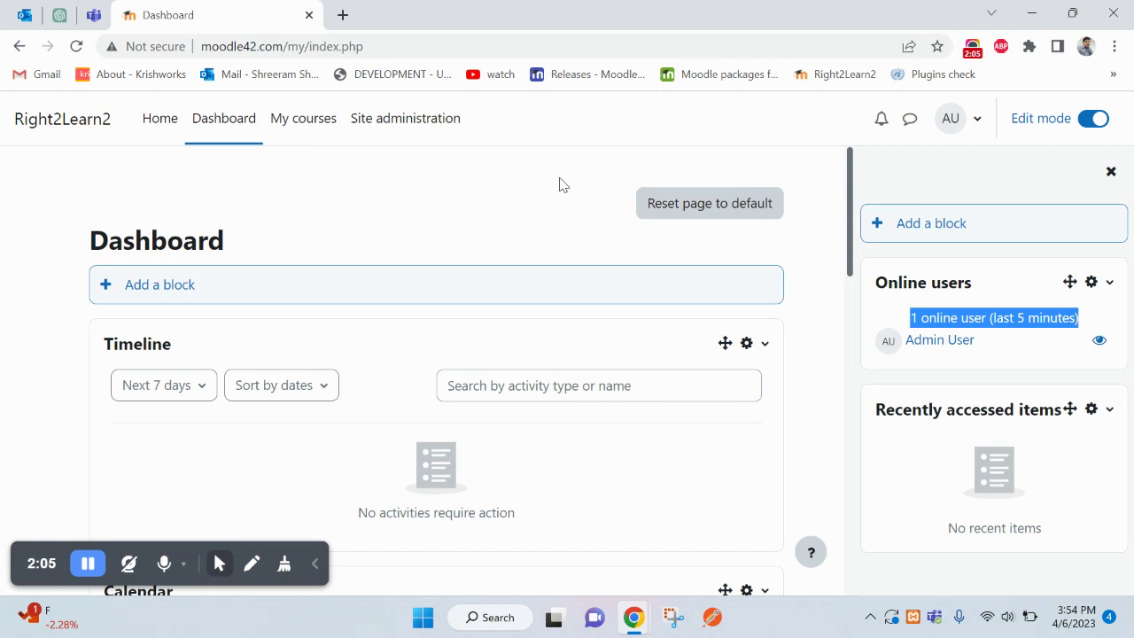
{"action": "right_click", "coordinate": [560, 180]}
{"action": "left_click", "coordinate": [596, 237]}
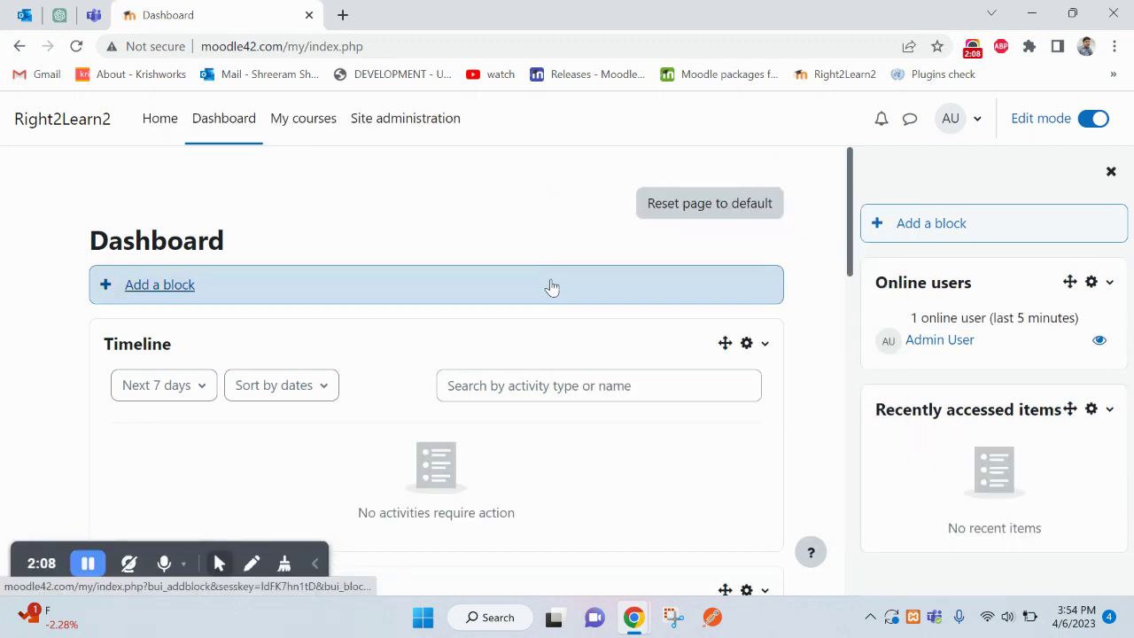
{"action": "key", "text": "alt+Tab"}
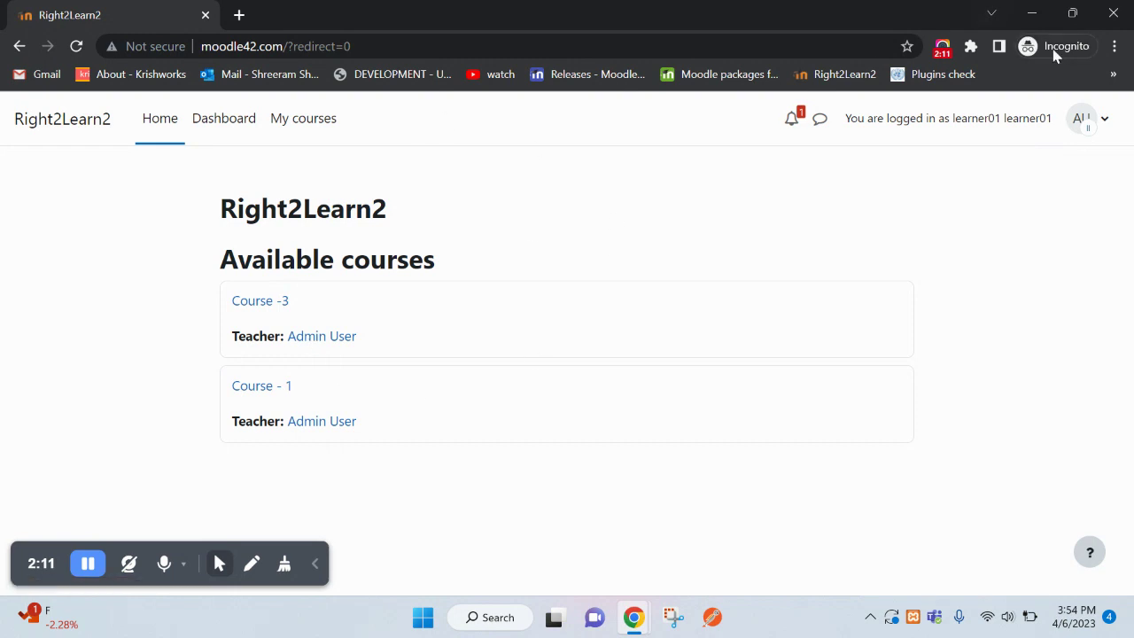
{"action": "left_click", "coordinate": [1096, 128]}
- Log the learner out and open Browse list of users in a new admin tab
{"action": "left_click", "coordinate": [975, 359]}
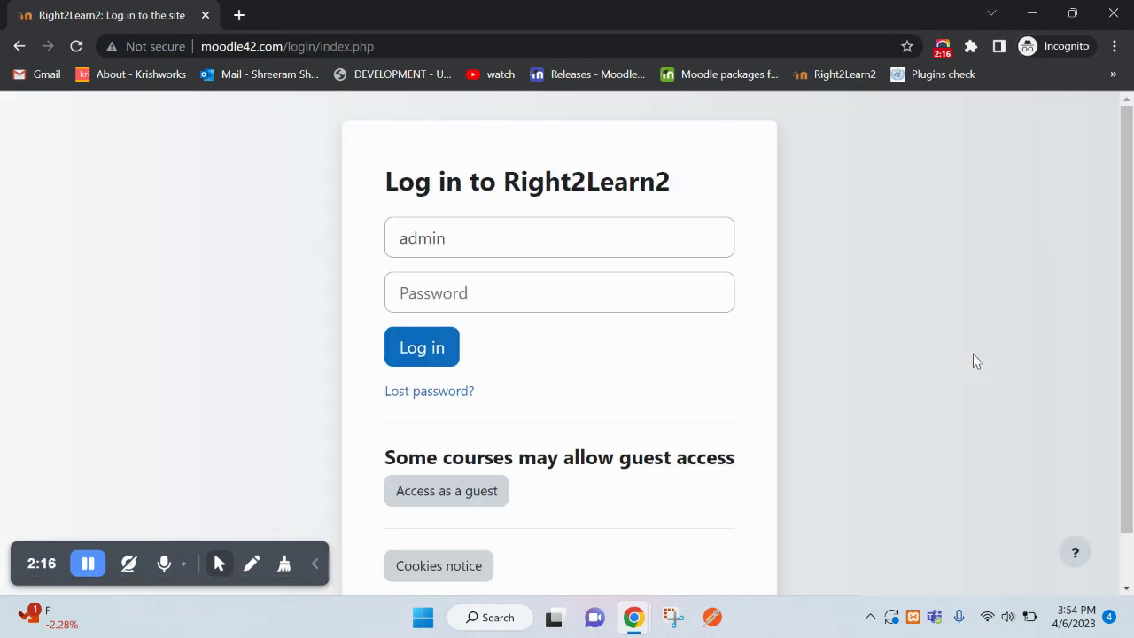
{"action": "key", "text": "alt+Tab"}
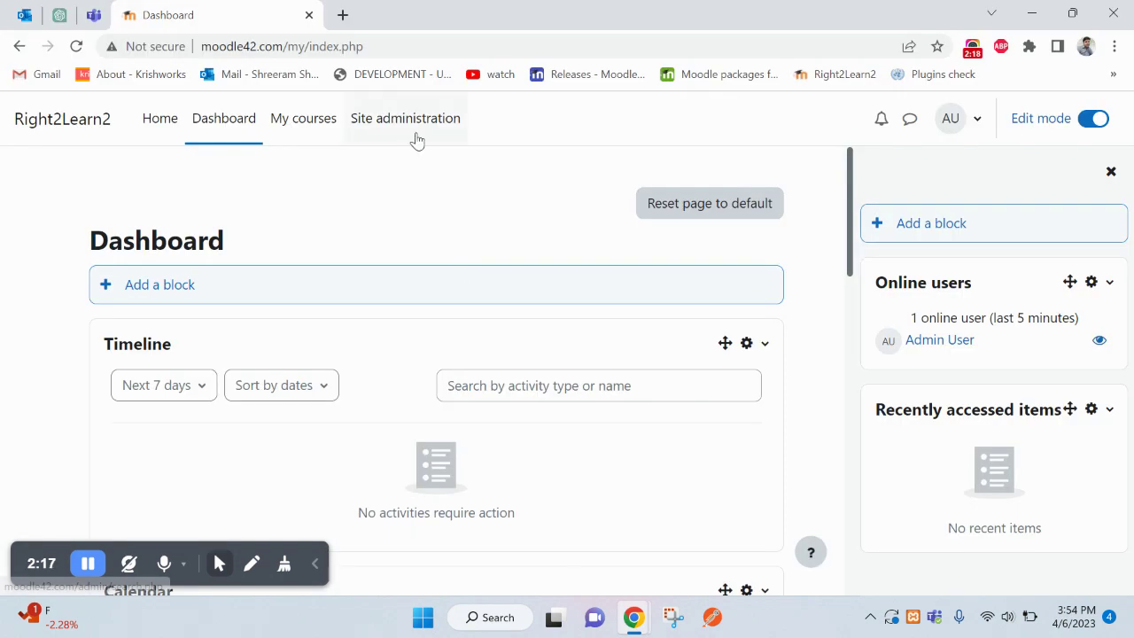
{"action": "middle_click", "coordinate": [412, 138]}
{"action": "left_click", "coordinate": [399, 24]}
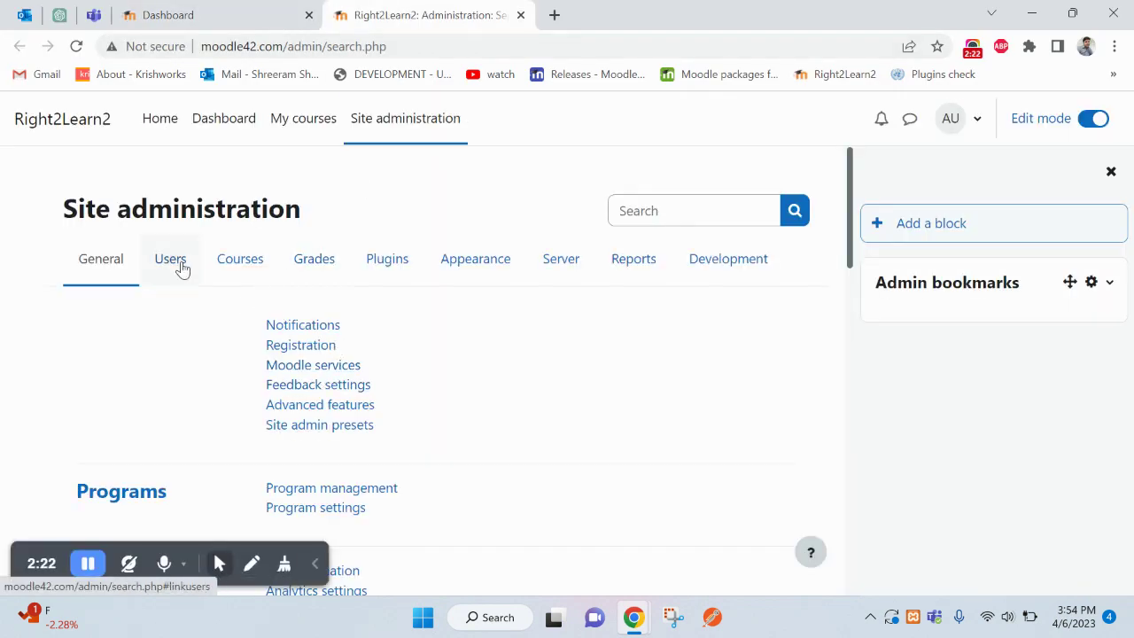
{"action": "left_click", "coordinate": [181, 268]}
{"action": "left_click", "coordinate": [295, 392]}
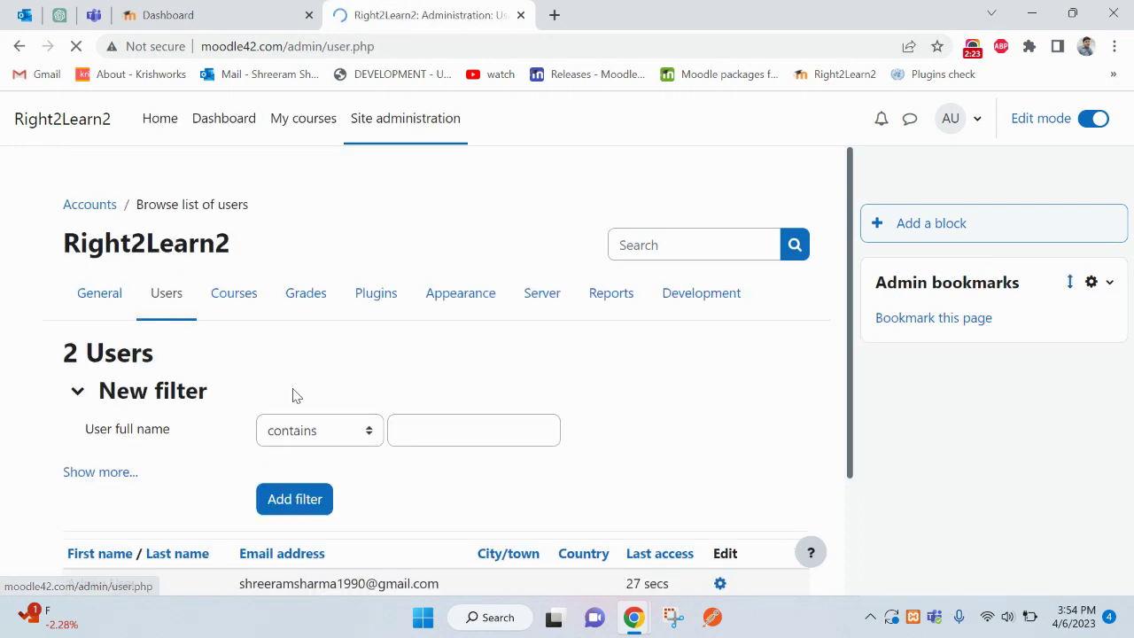
- Copy learner01's e-mail address from the users list
{"action": "scroll", "coordinate": [295, 395], "scroll_direction": "down", "scroll_amount": 3}
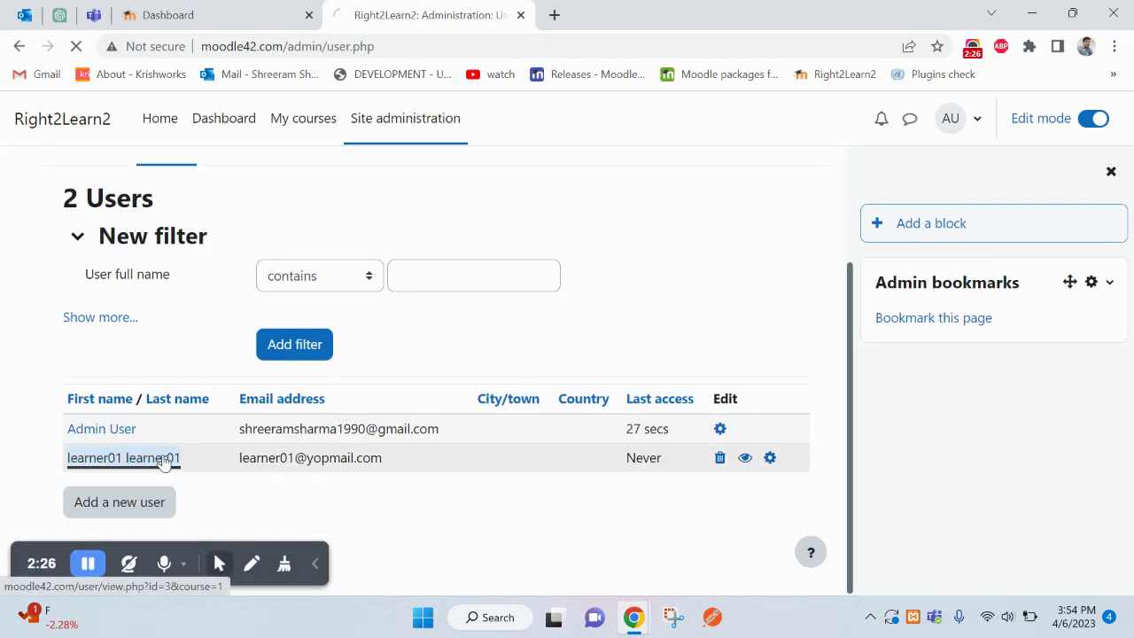
{"action": "scroll", "coordinate": [408, 362], "scroll_direction": "down", "scroll_amount": 2}
{"action": "left_click_drag", "start_coordinate": [271, 330], "coordinate": [108, 330]}
{"action": "key", "text": "ctrl+c"}
- Try an incognito login with learner01's e-mail, which fails, then return to learner01's profile
{"action": "key", "text": "alt+Tab"}
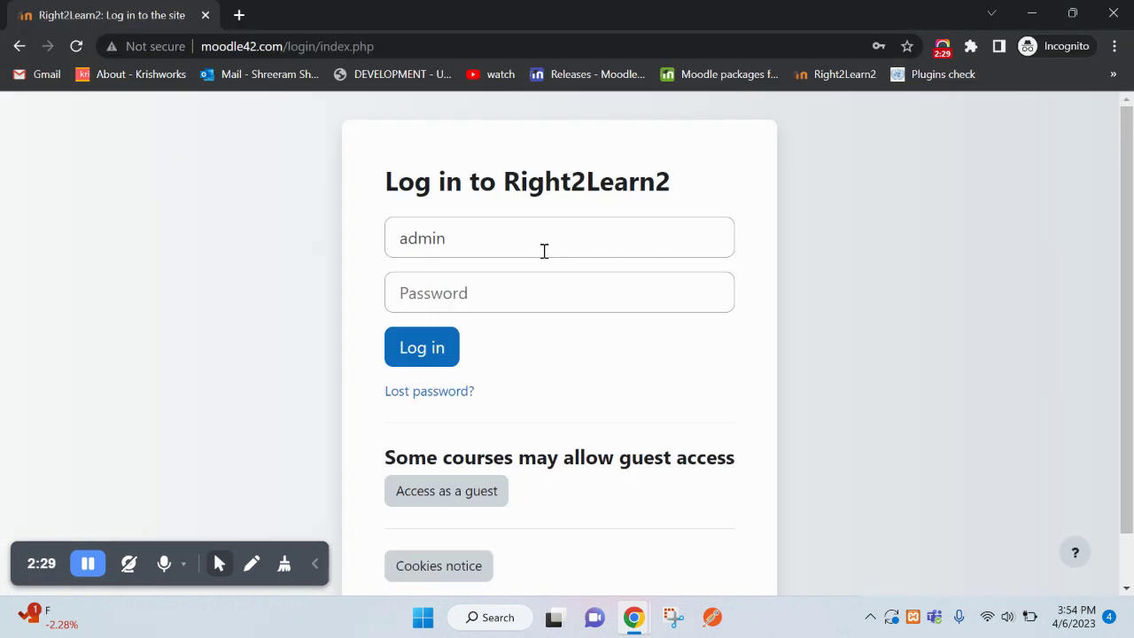
{"action": "double_click", "coordinate": [544, 250]}
{"action": "key", "text": "ctrl+v"}
{"action": "left_click", "coordinate": [518, 289]}
{"action": "type", "text": "********"}
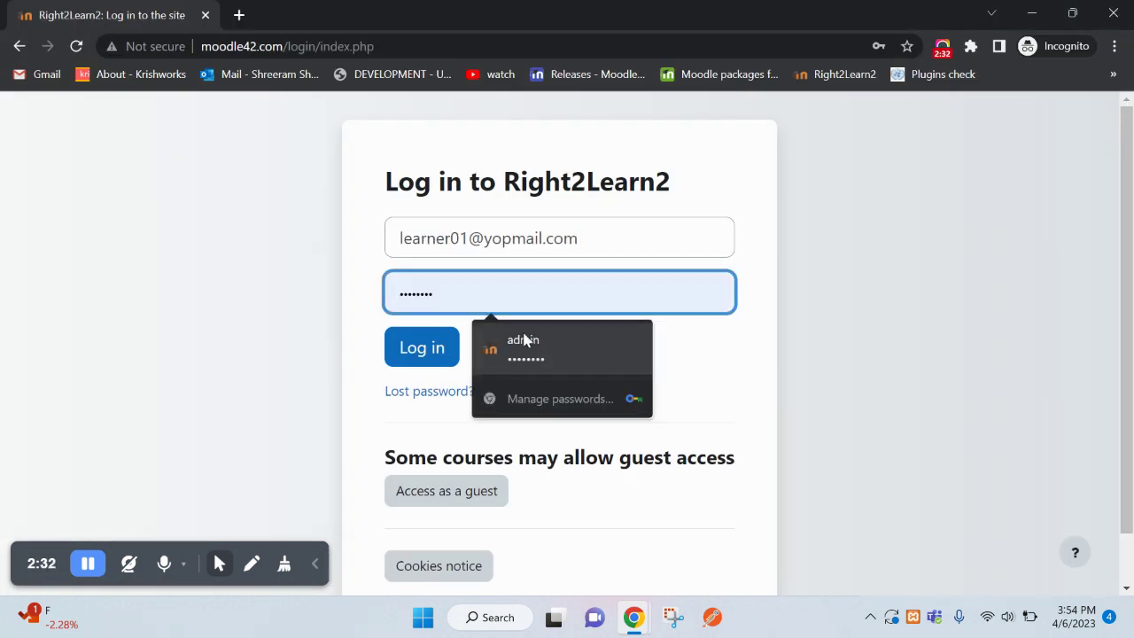
{"action": "left_click", "coordinate": [428, 353]}
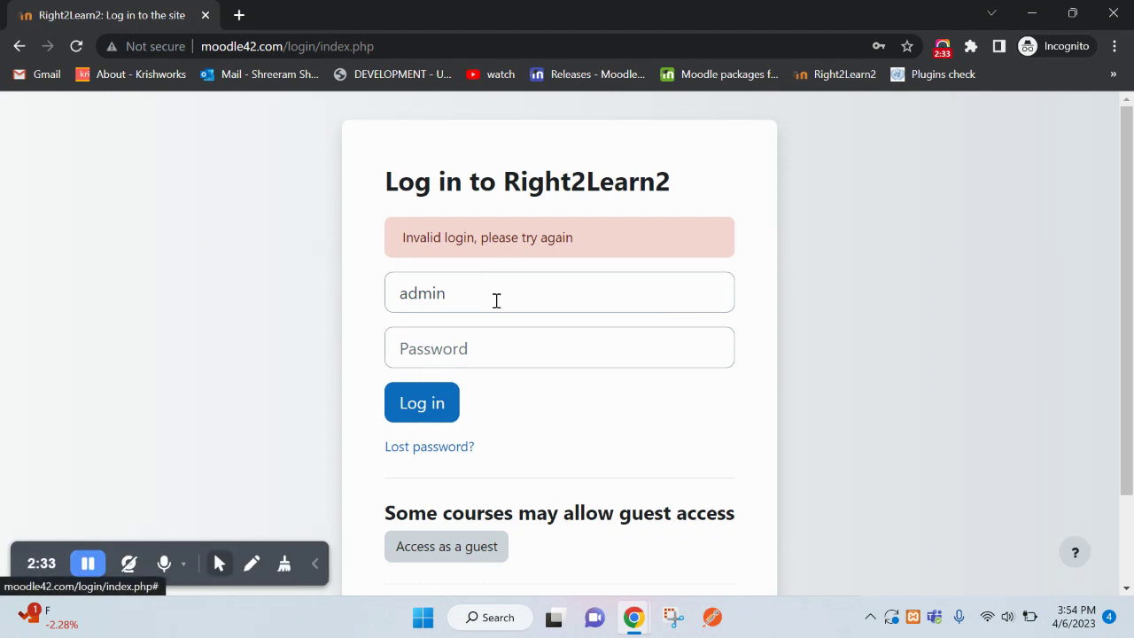
{"action": "key", "text": "alt+Tab"}
{"action": "left_click", "coordinate": [375, 297]}
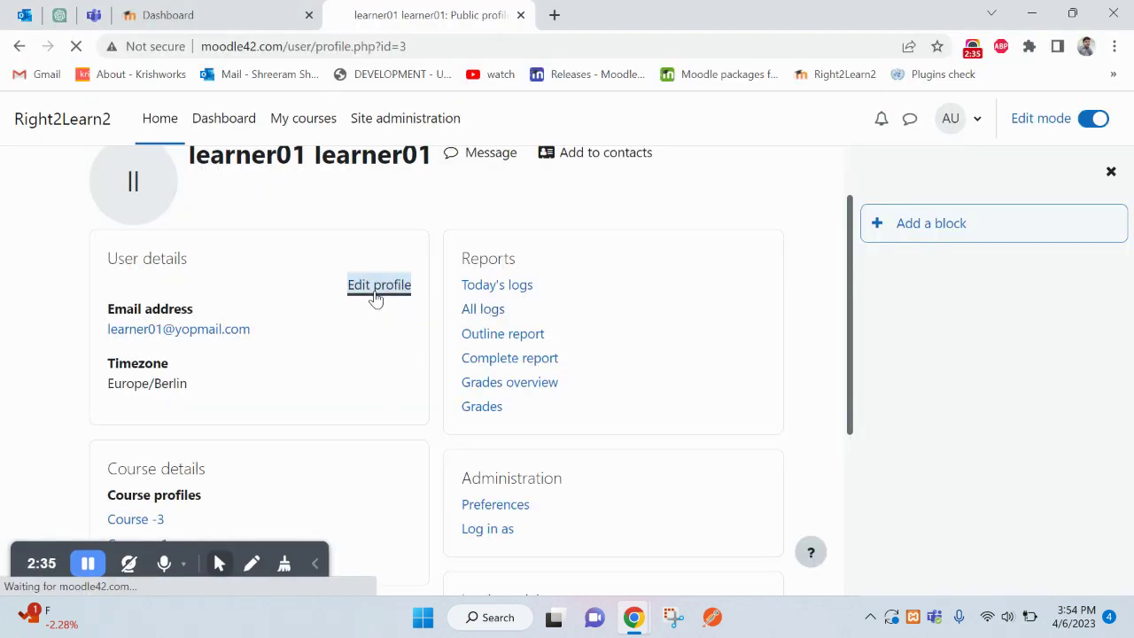
- Set and save a new password for learner01, then reopen the profile and select the username
{"action": "scroll", "coordinate": [397, 311], "scroll_direction": "down", "scroll_amount": 3}
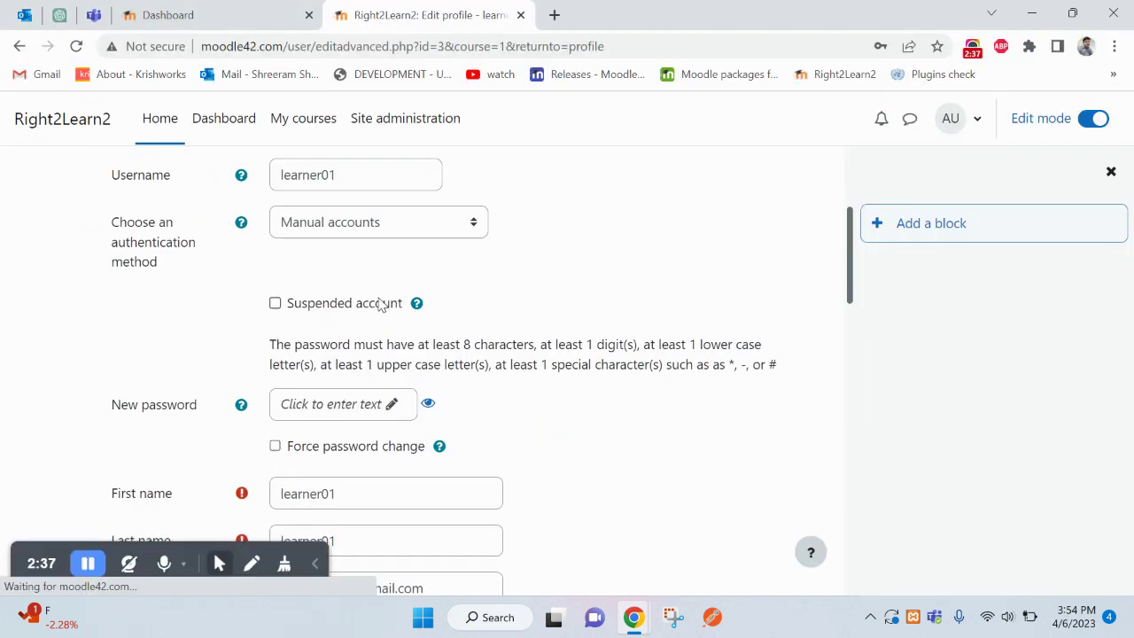
{"action": "scroll", "coordinate": [359, 372], "scroll_direction": "down", "scroll_amount": 1}
{"action": "left_click", "coordinate": [390, 315]}
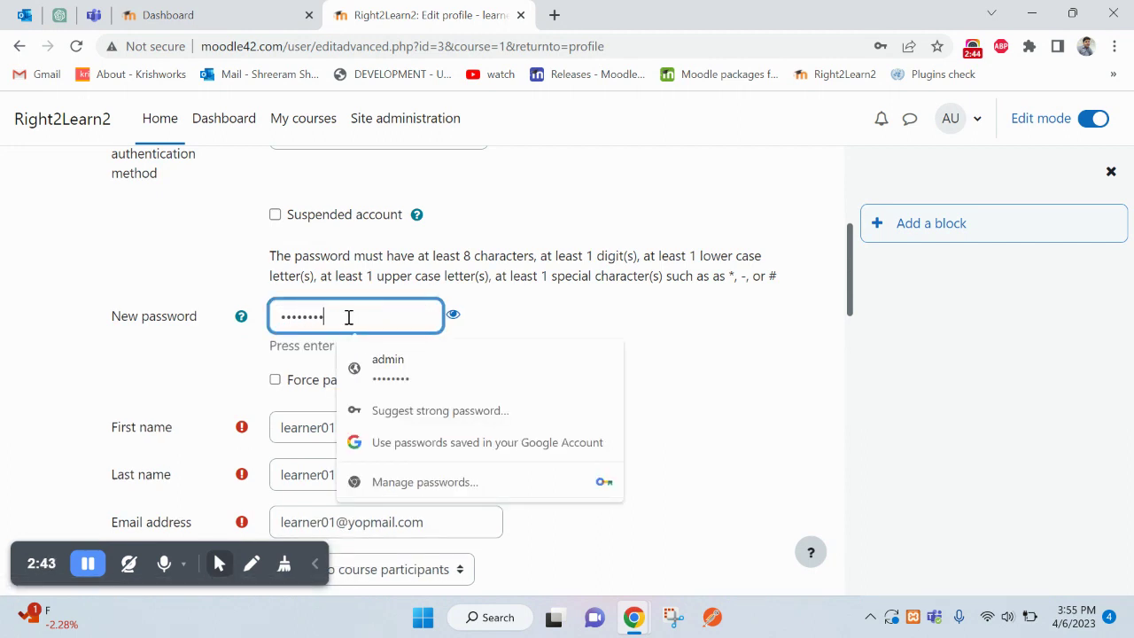
{"action": "left_click", "coordinate": [453, 314]}
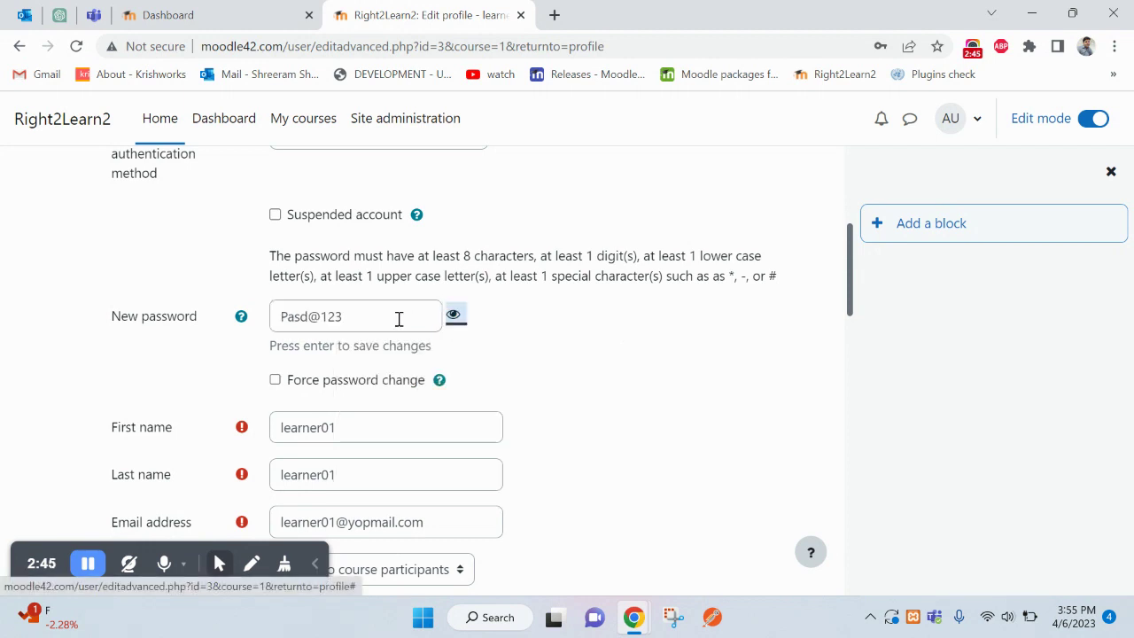
{"action": "left_click", "coordinate": [302, 316]}
{"action": "key", "text": "BackSpace"}
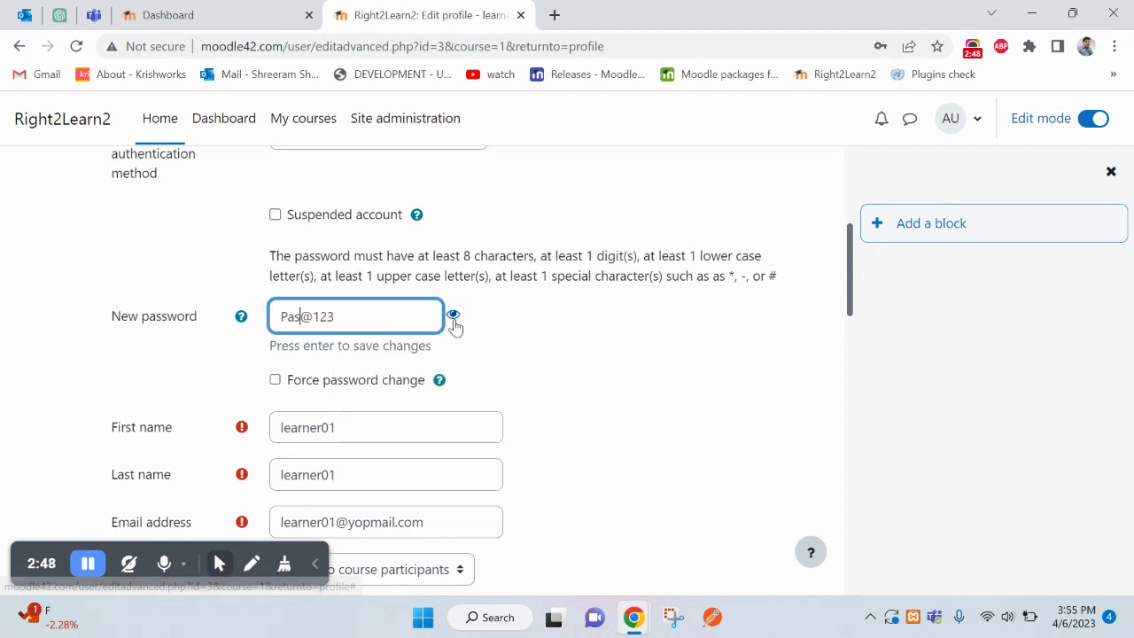
{"action": "type", "text": "s"}
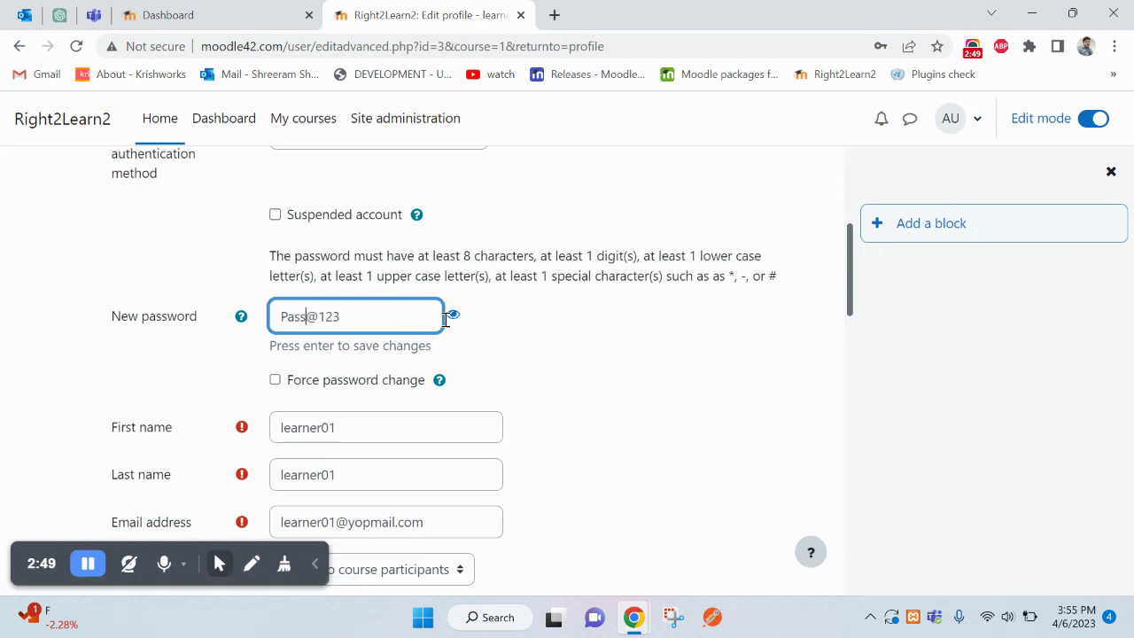
{"action": "left_click", "coordinate": [453, 314]}
{"action": "scroll", "coordinate": [466, 380], "scroll_direction": "down", "scroll_amount": 15}
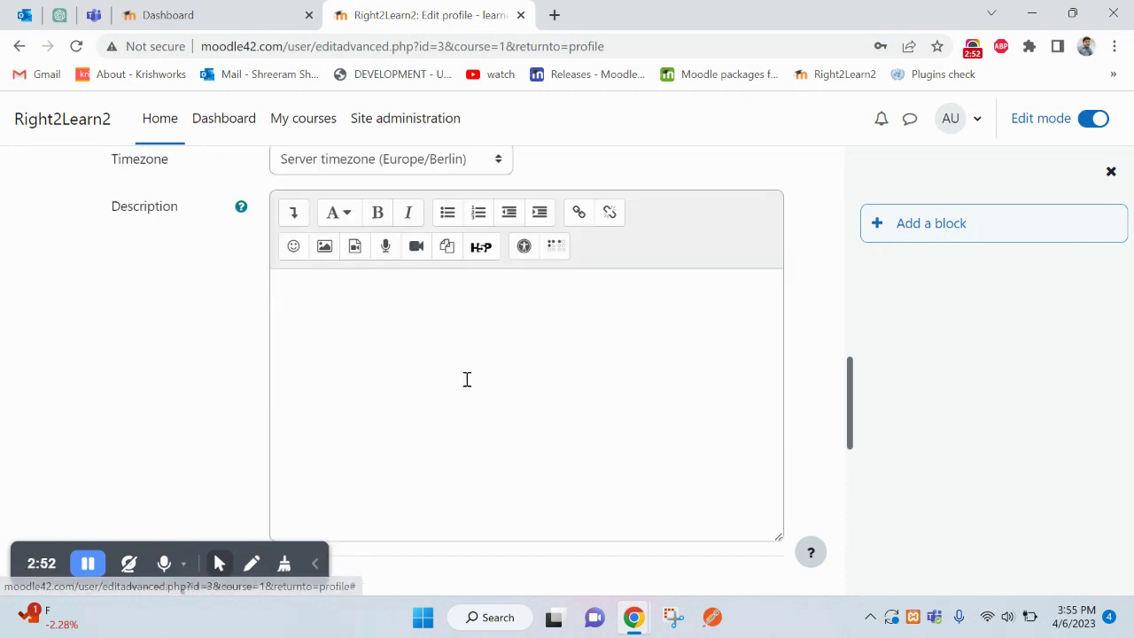
{"action": "left_click", "coordinate": [335, 465]}
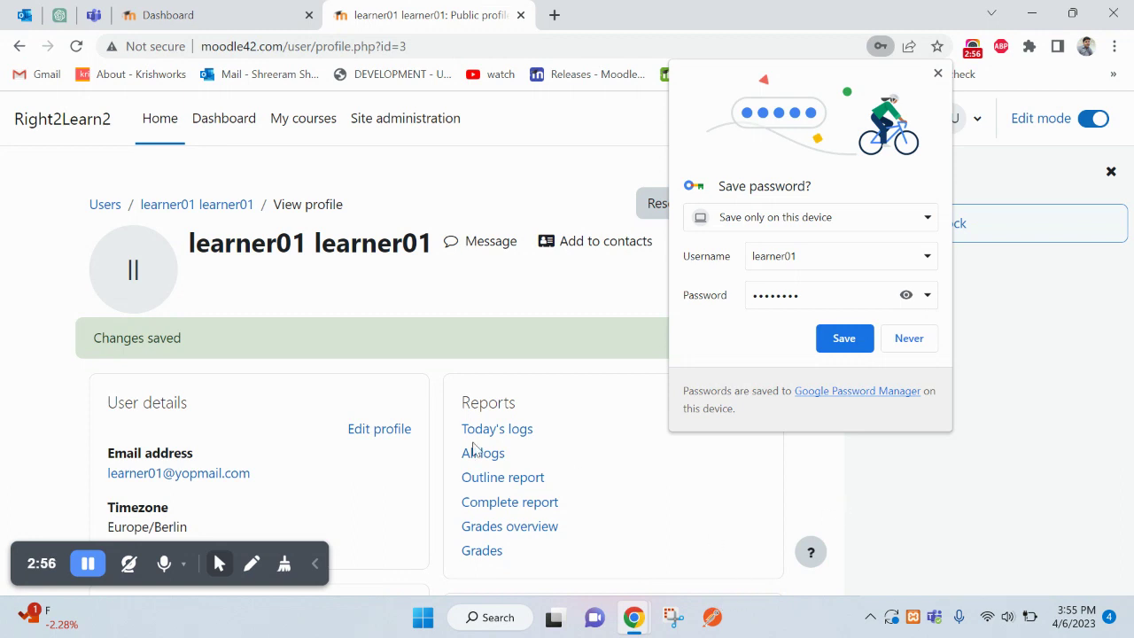
{"action": "left_click", "coordinate": [367, 442]}
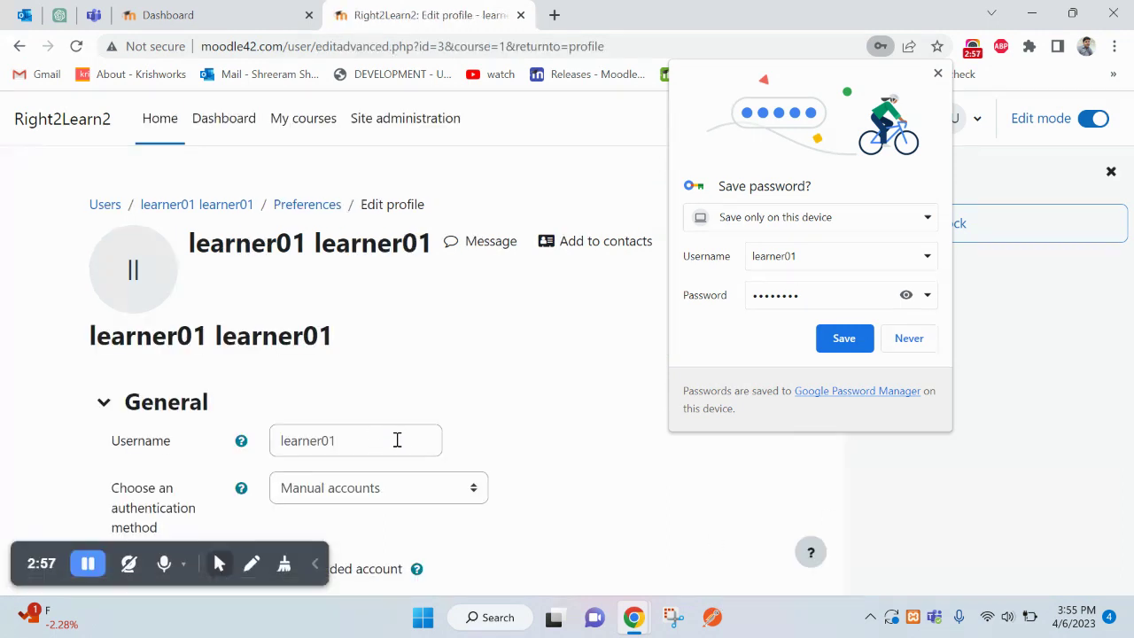
{"action": "double_click", "coordinate": [396, 440]}
- Log in as learner01 with the new password in the incognito window, then return to the admin window
{"action": "key", "text": "ctrl+c"}
{"action": "key", "text": "alt+Tab"}
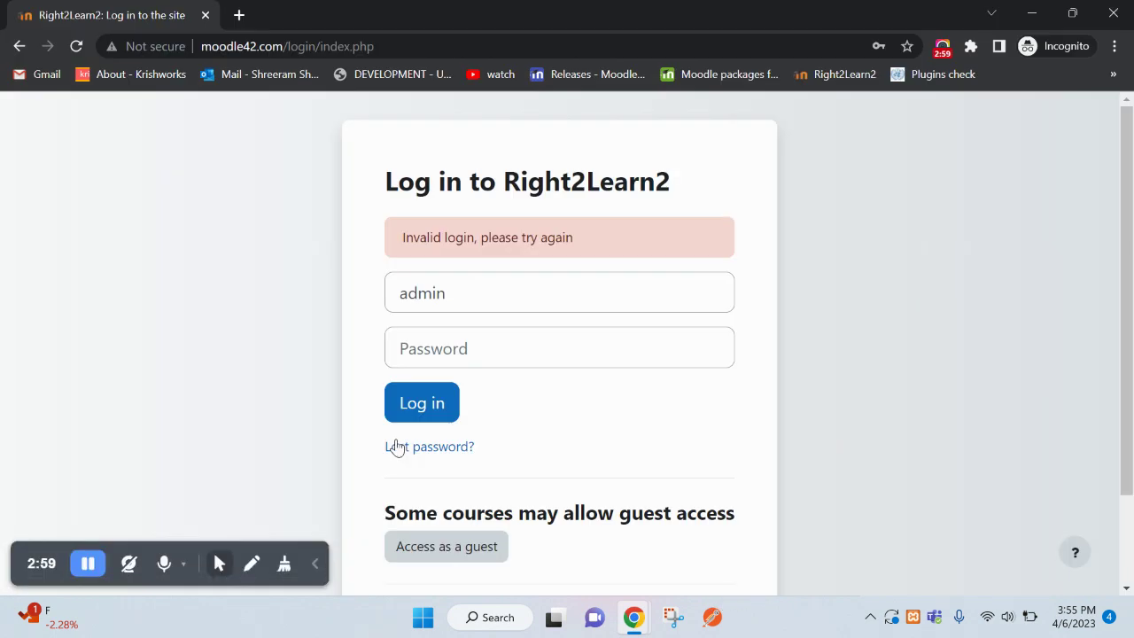
{"action": "double_click", "coordinate": [602, 276]}
{"action": "key", "text": "ctrl+v"}
{"action": "key", "text": "Tab"}
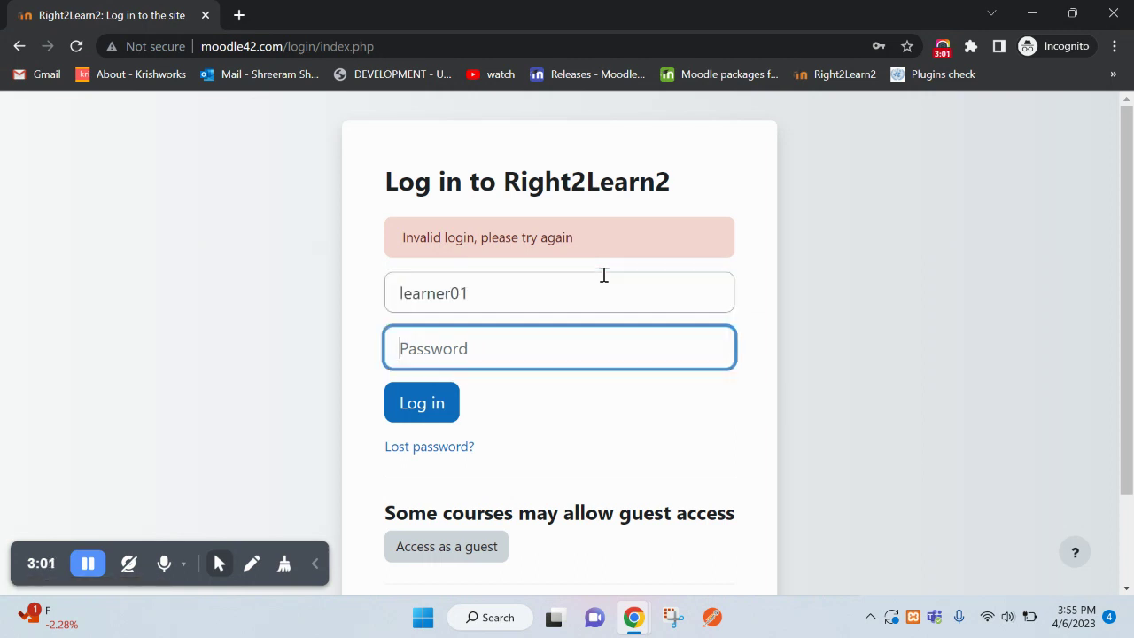
{"action": "left_click", "coordinate": [547, 358]}
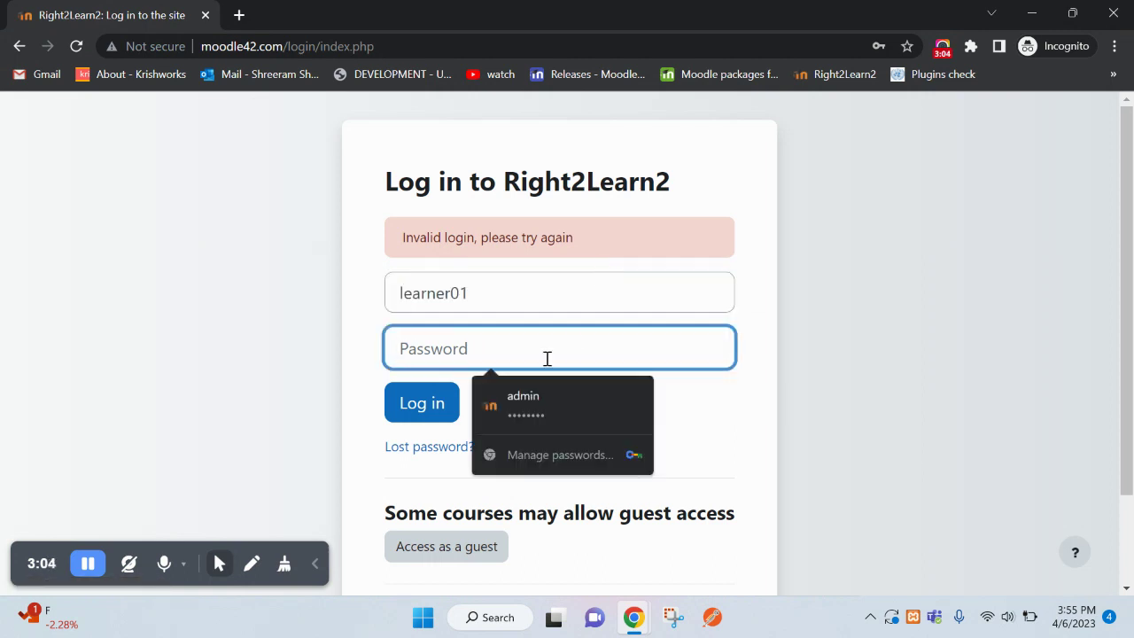
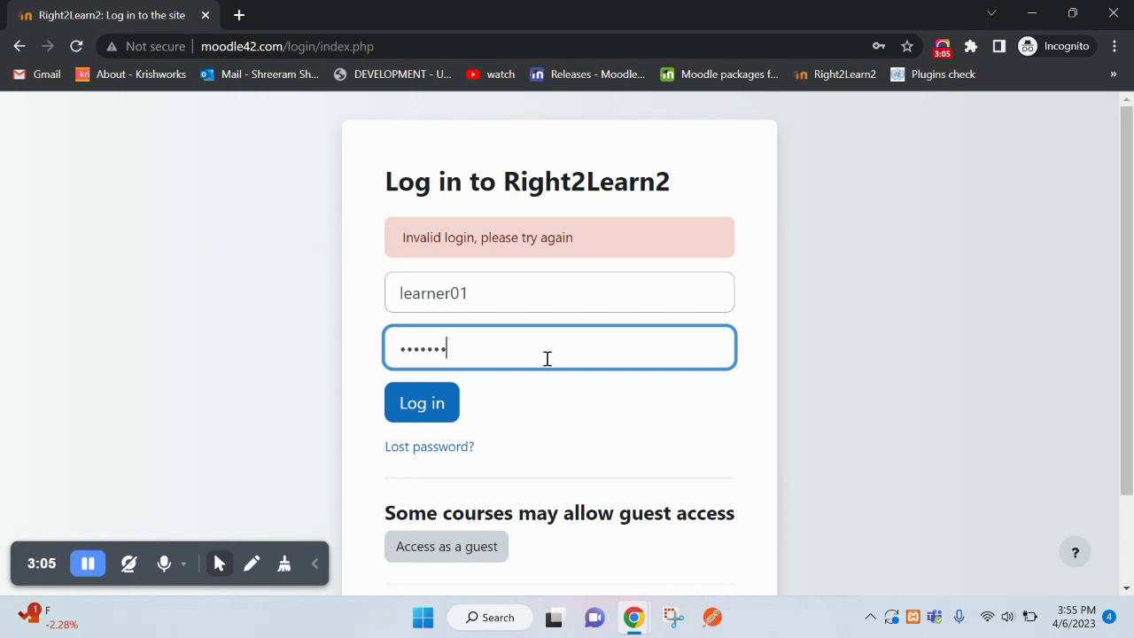
{"action": "key", "text": "Return"}
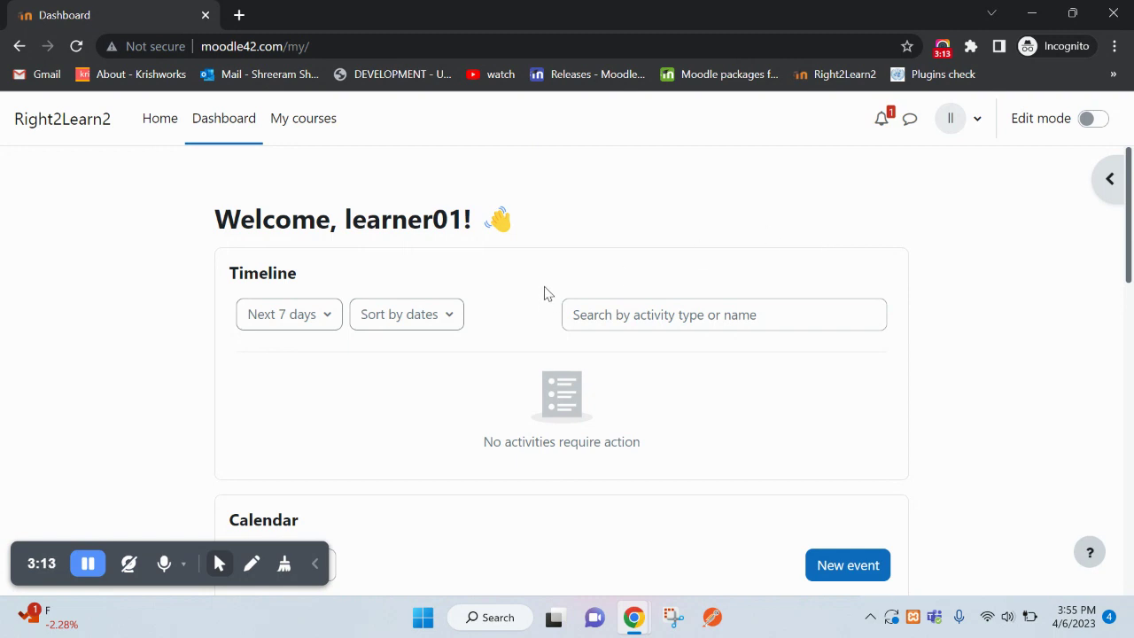
{"action": "key", "text": "alt+Tab"}
{"action": "right_click", "coordinate": [657, 138]}
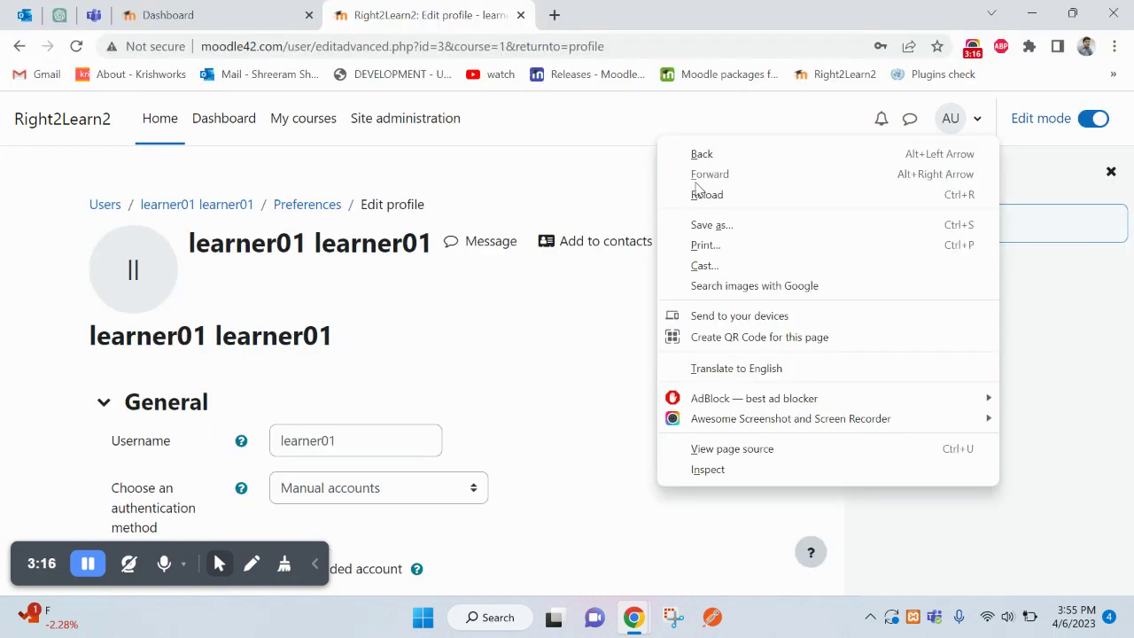
- Reload, go to the Dashboard, and confirm Online users lists learner01 and Admin User
{"action": "left_click", "coordinate": [700, 194]}
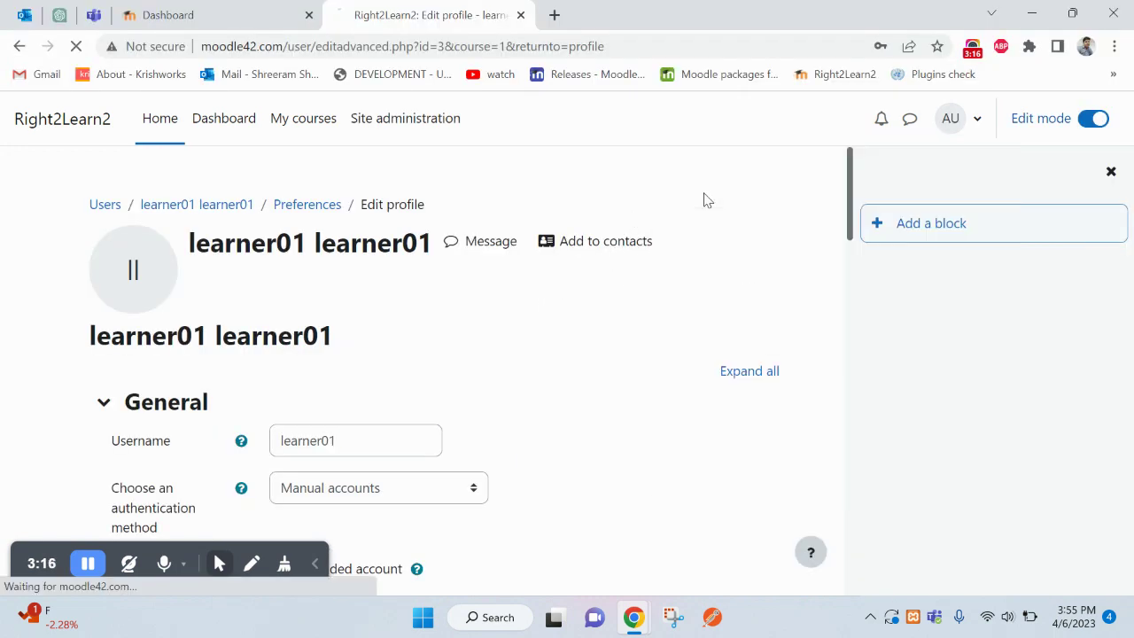
{"action": "left_click", "coordinate": [200, 126]}
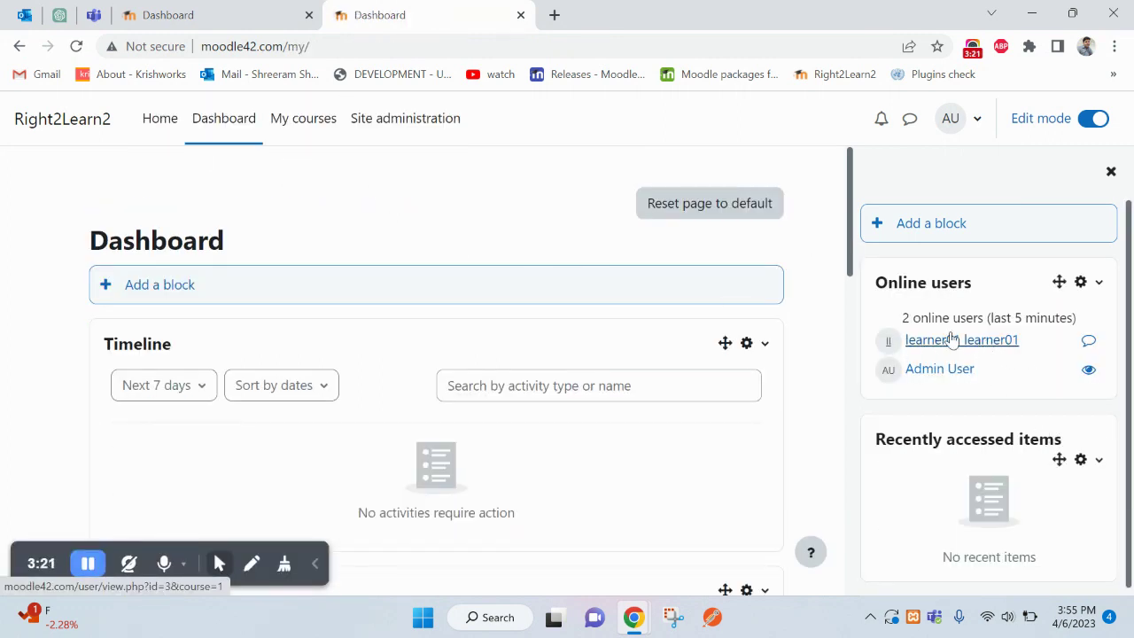
{"action": "left_click_drag", "start_coordinate": [1044, 355], "coordinate": [916, 316]}
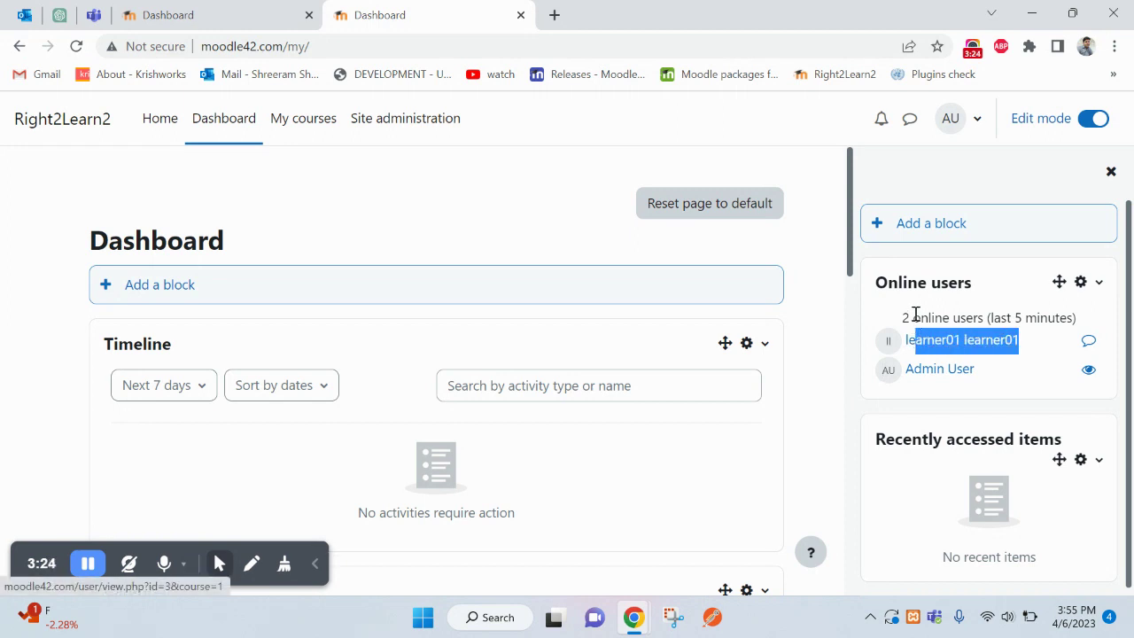
{"action": "left_click", "coordinate": [916, 315]}
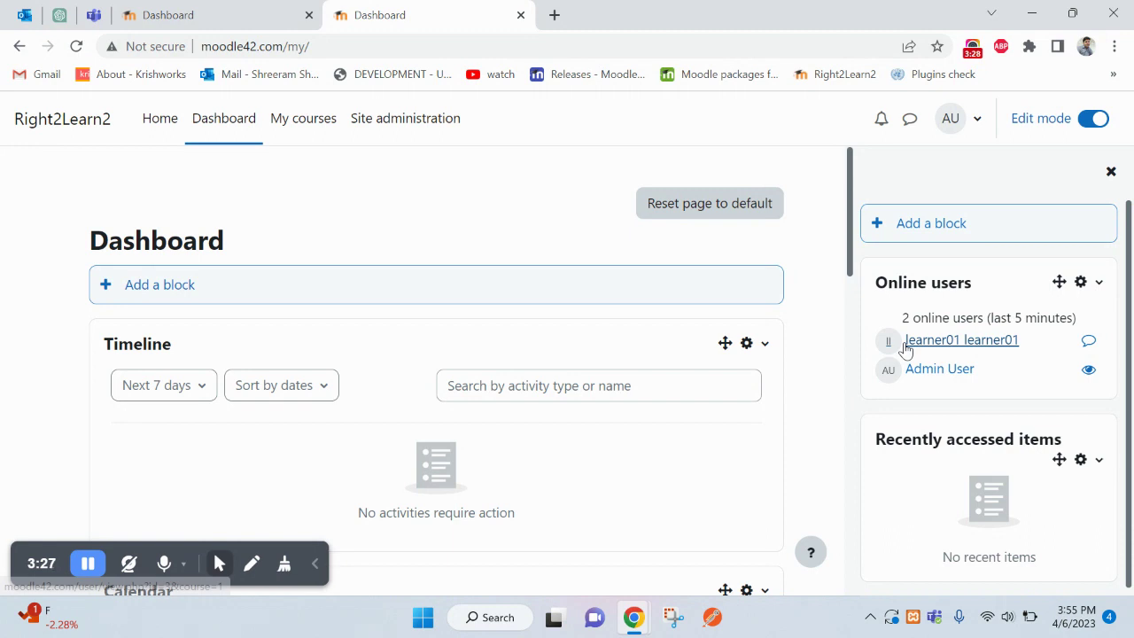
- Send learner01 a 'Hello' message from the Online users block, then switch to the learner's window
{"action": "left_click", "coordinate": [1091, 344]}
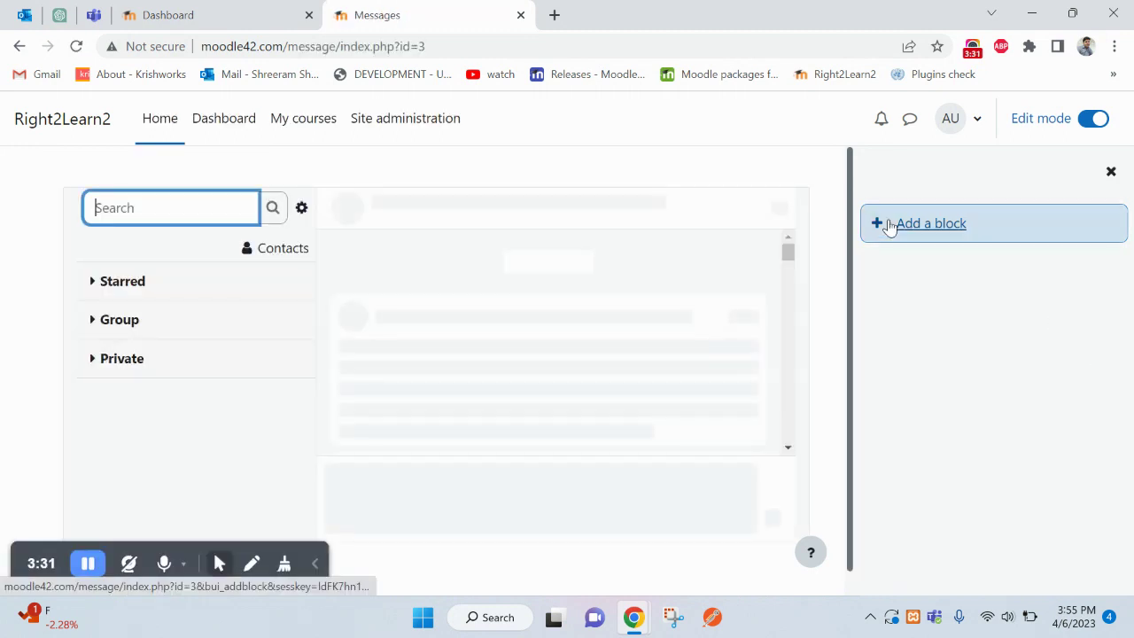
{"action": "left_click", "coordinate": [551, 488]}
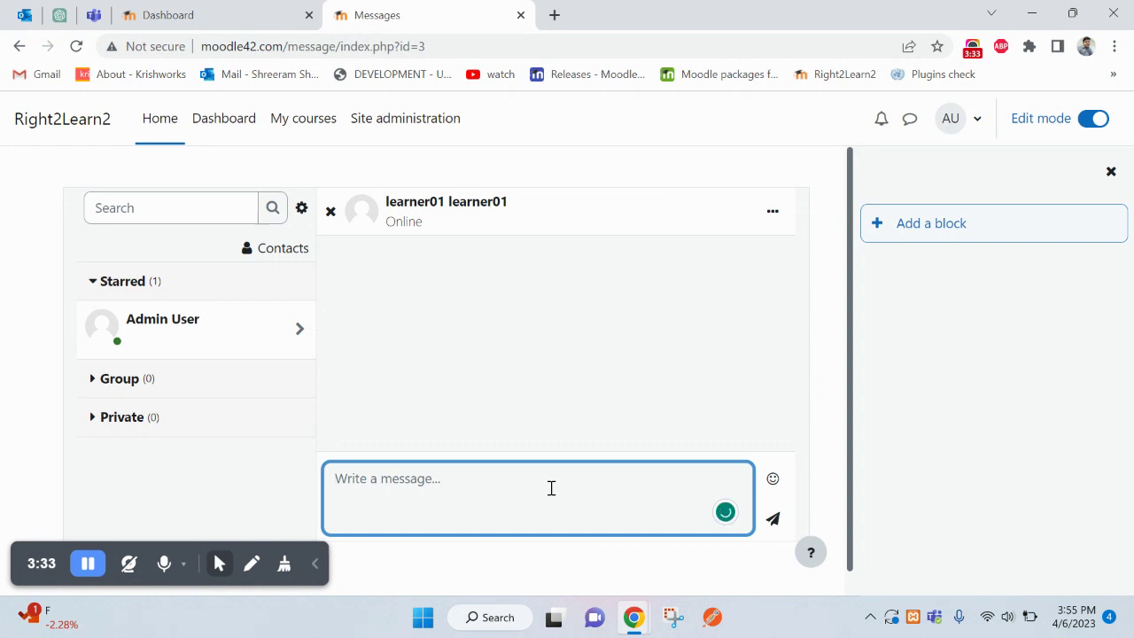
{"action": "type", "text": "Hell"}
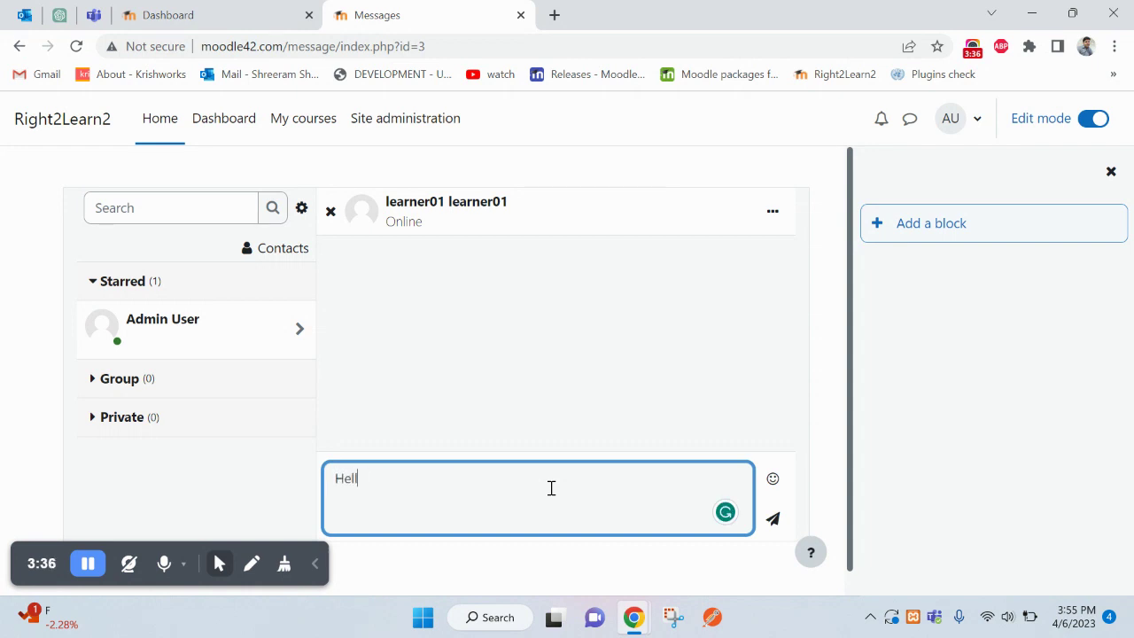
{"action": "type", "text": "o"}
{"action": "left_click", "coordinate": [773, 518]}
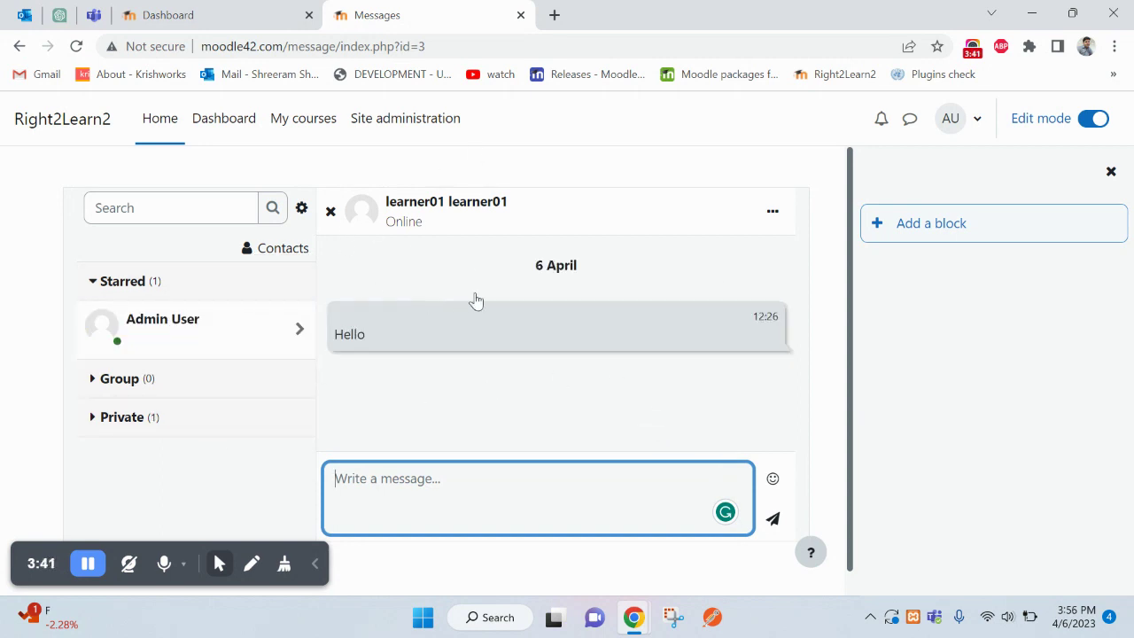
{"action": "key", "text": "alt+Tab"}
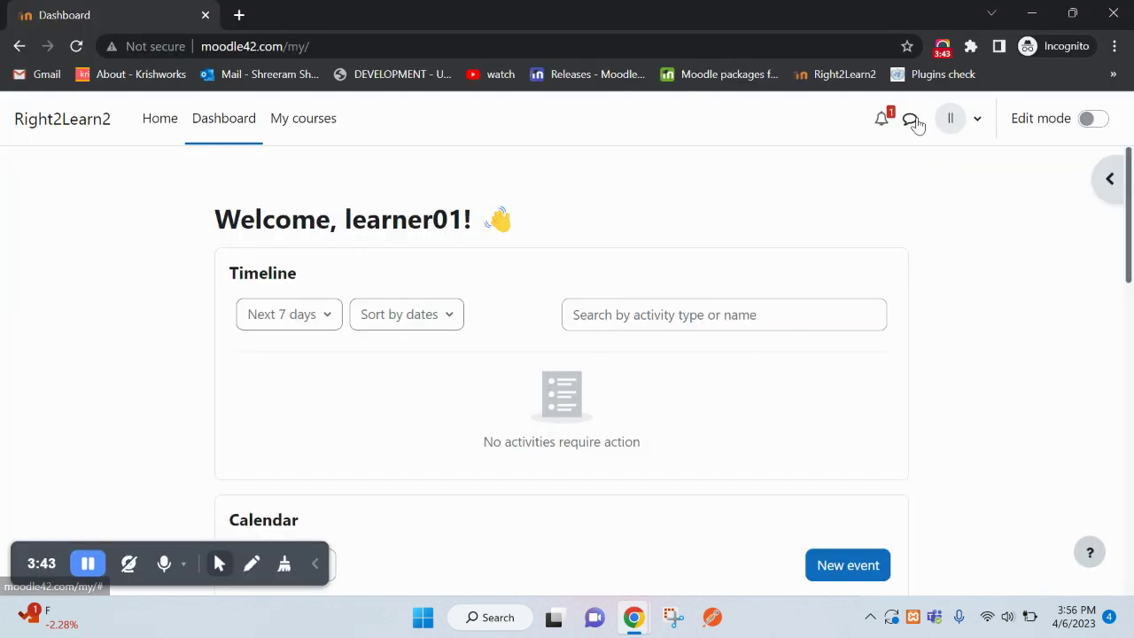
- As learner01, check notifications and recently accessed items, then reload the dashboard
{"action": "left_click", "coordinate": [881, 118]}
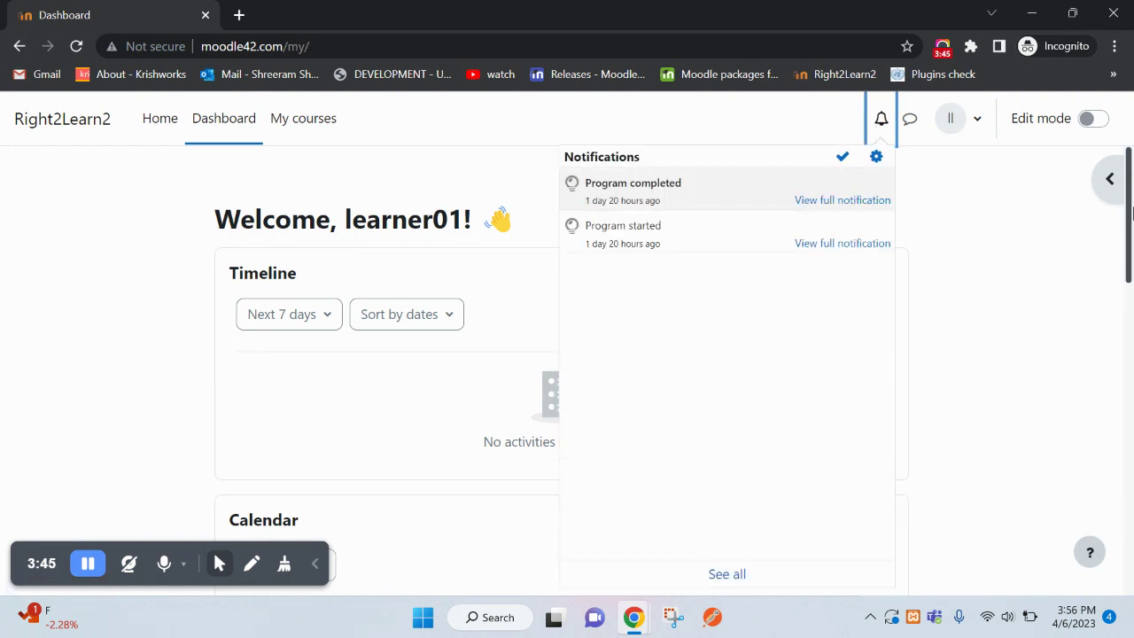
{"action": "left_click", "coordinate": [1110, 180]}
{"action": "right_click", "coordinate": [707, 211]}
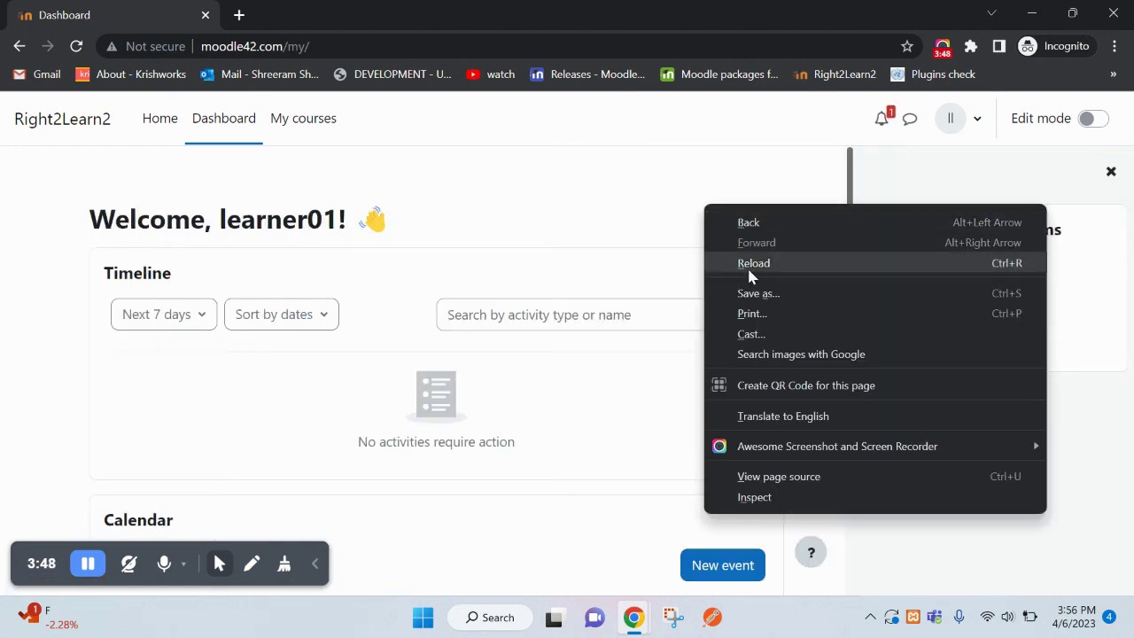
{"action": "left_click", "coordinate": [749, 266]}
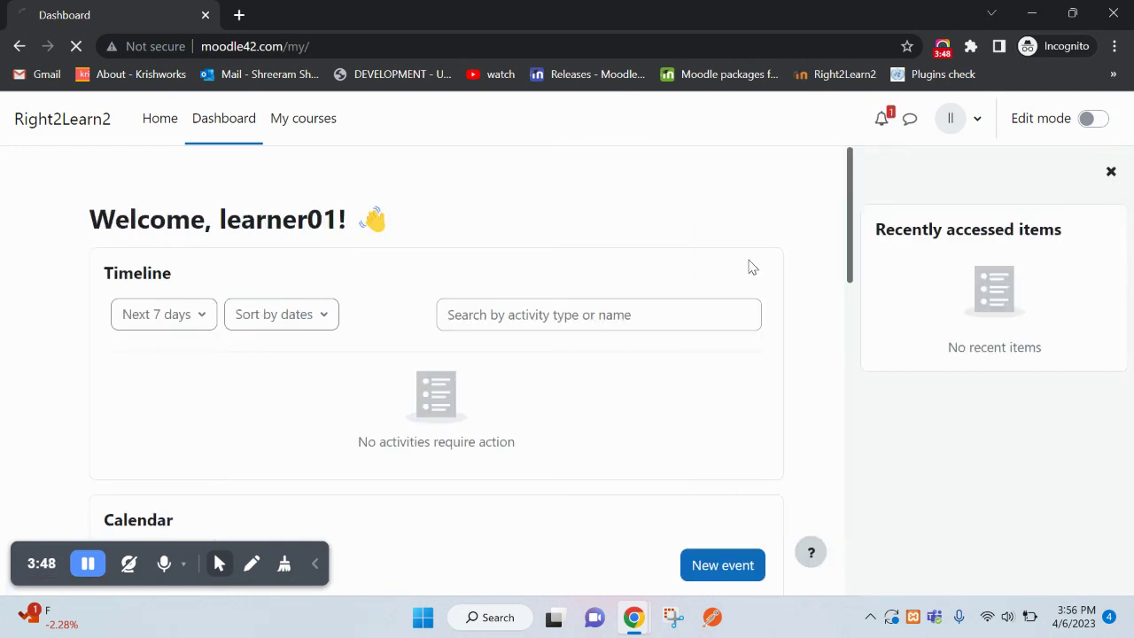
- Reply 'Hi' to Admin User in messaging, then return to the admin's window
{"action": "left_click", "coordinate": [911, 122]}
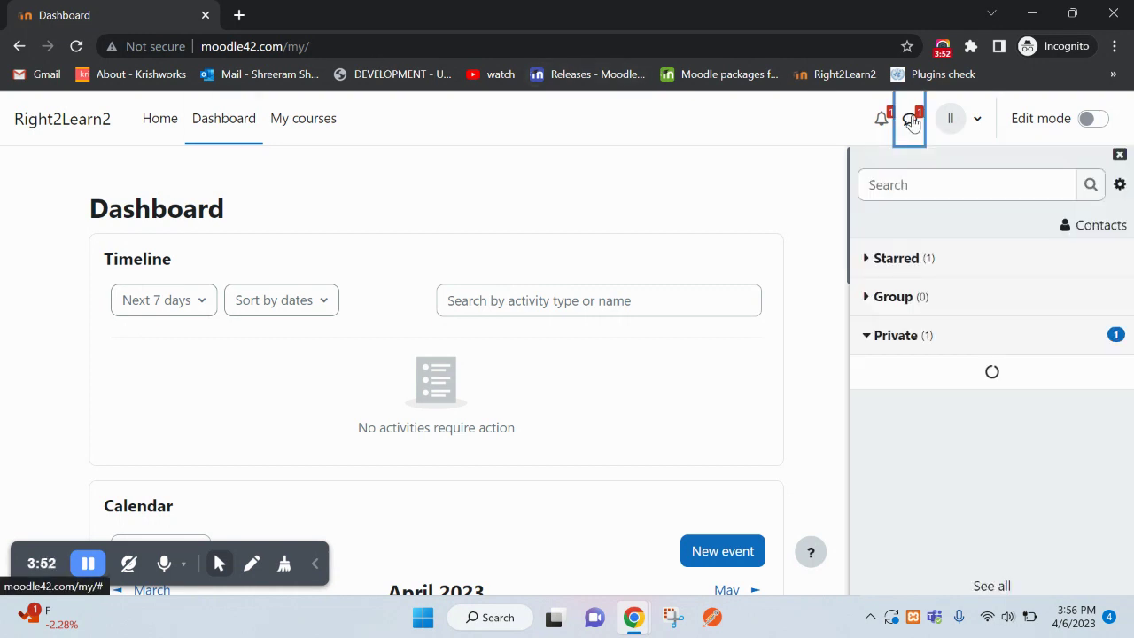
{"action": "left_click", "coordinate": [941, 393]}
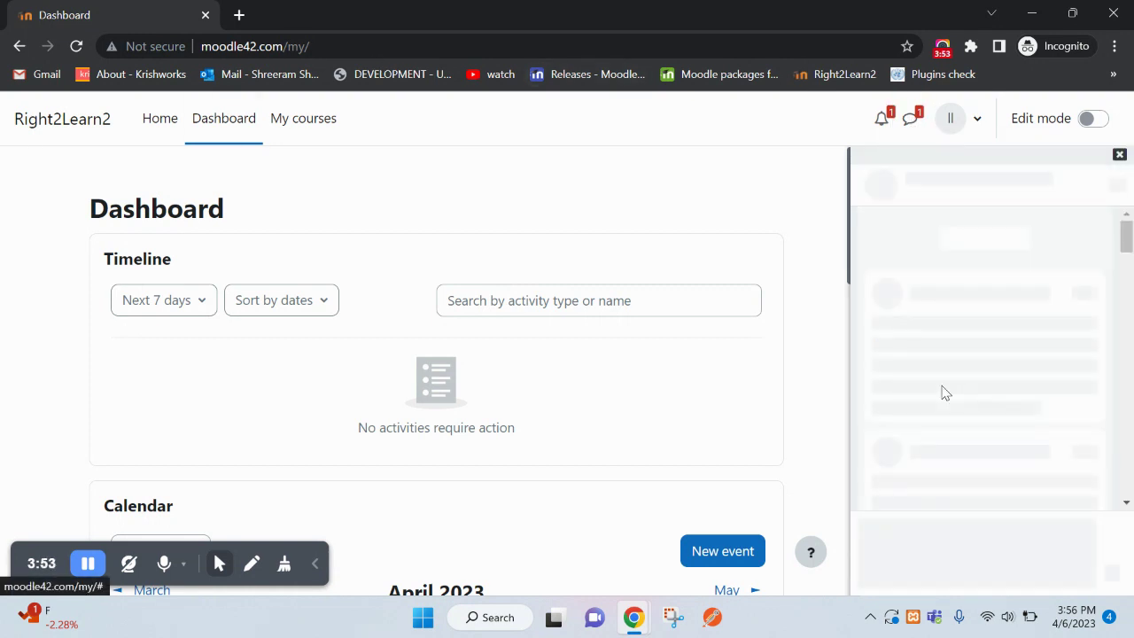
{"action": "left_click", "coordinate": [948, 556]}
{"action": "type", "text": "Hi"}
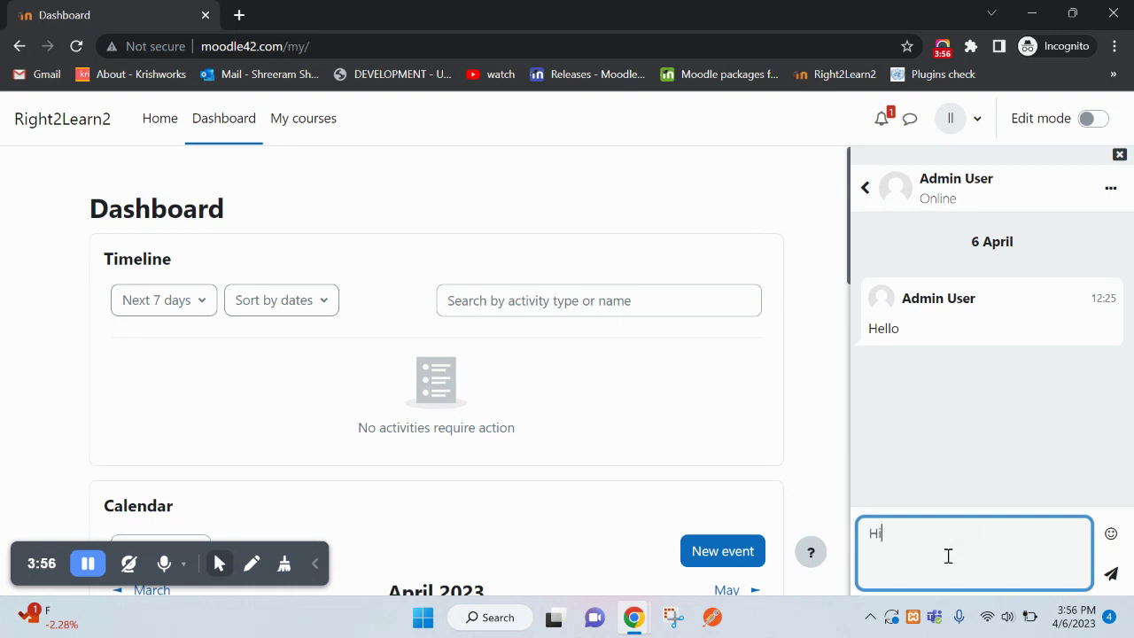
{"action": "left_click", "coordinate": [1110, 573]}
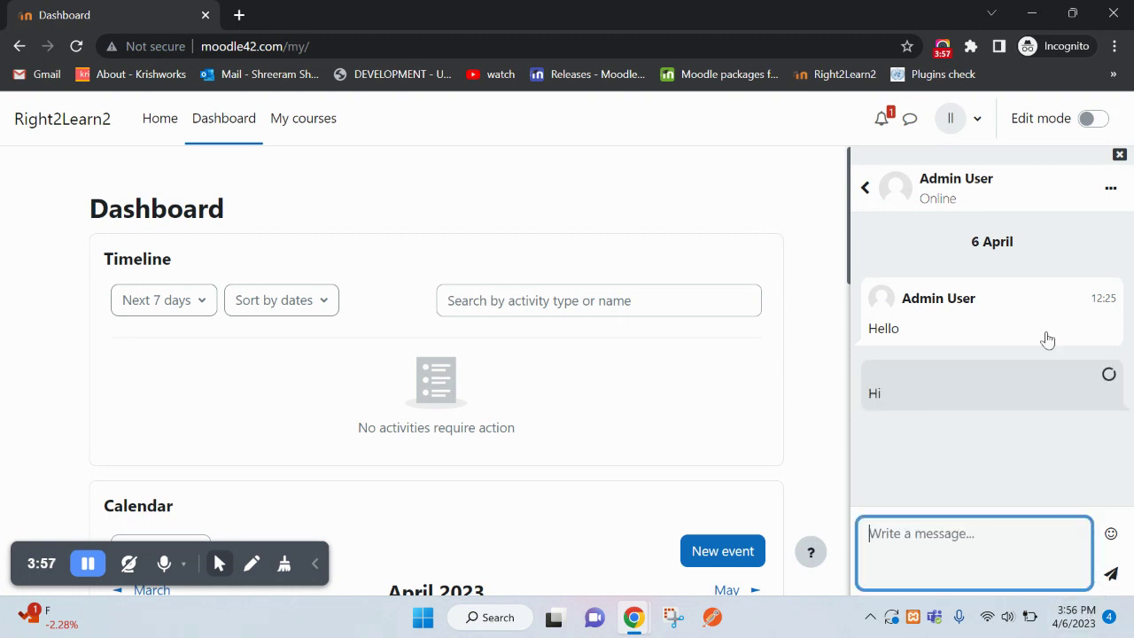
{"action": "left_click", "coordinate": [1120, 155]}
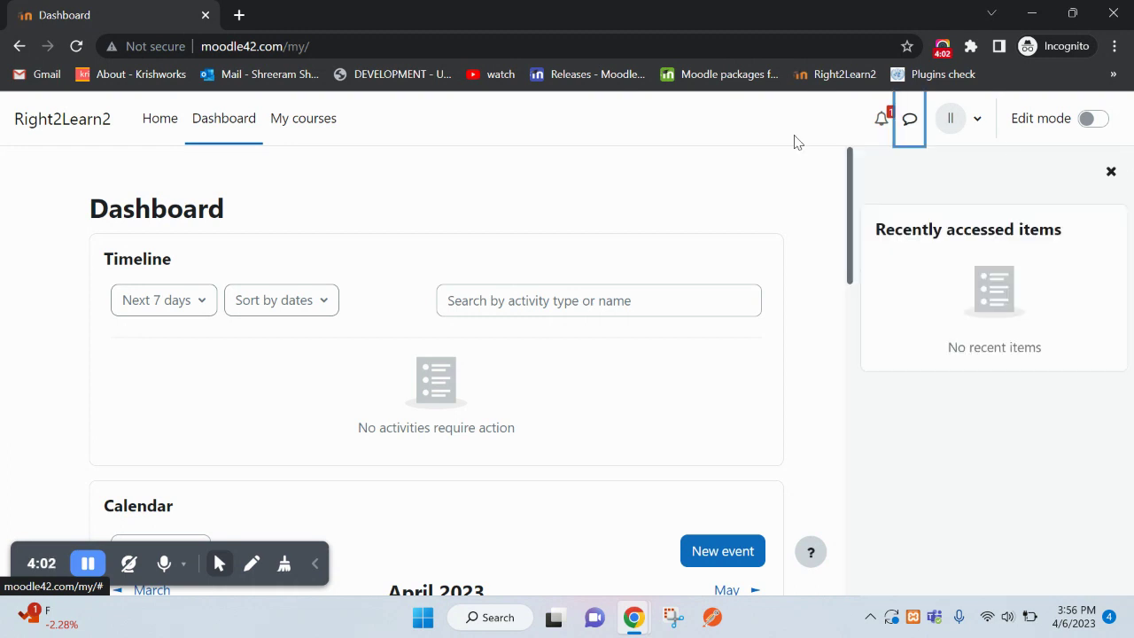
{"action": "key", "text": "alt+Tab"}
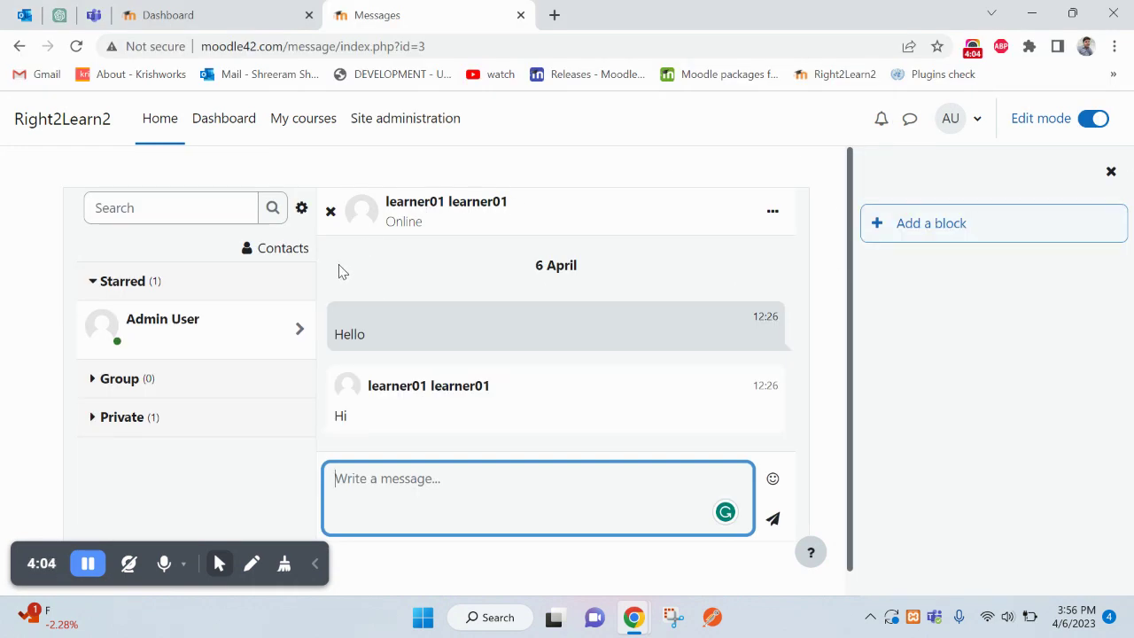
- View the admin's dashboard with two online users, then open Course - 1 from My courses
{"action": "left_click", "coordinate": [232, 131]}
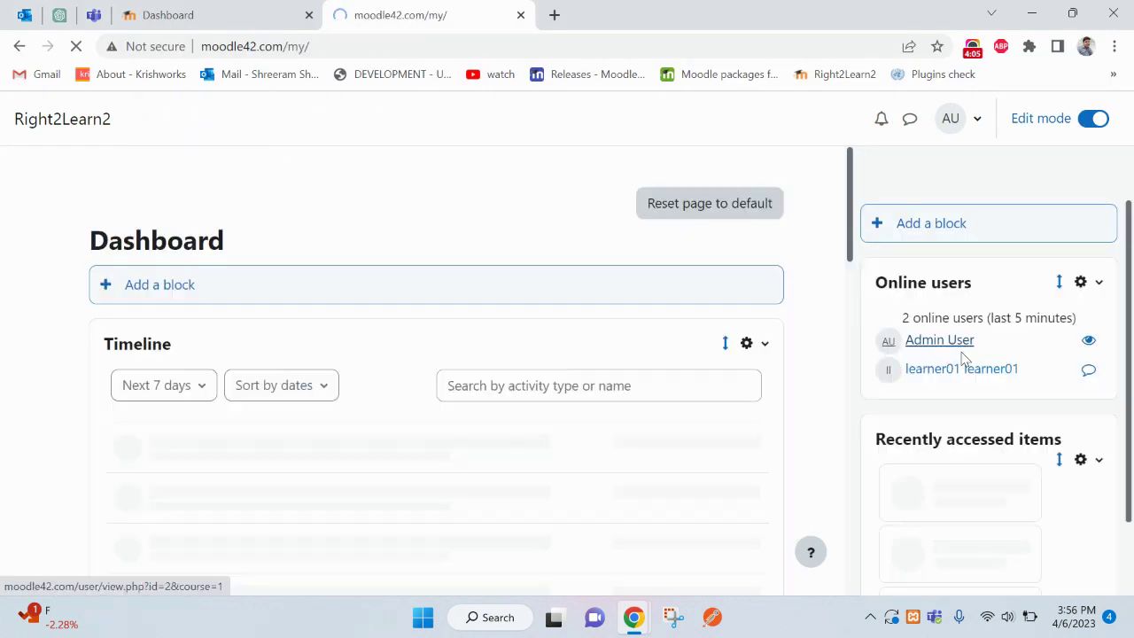
{"action": "left_click", "coordinate": [309, 129]}
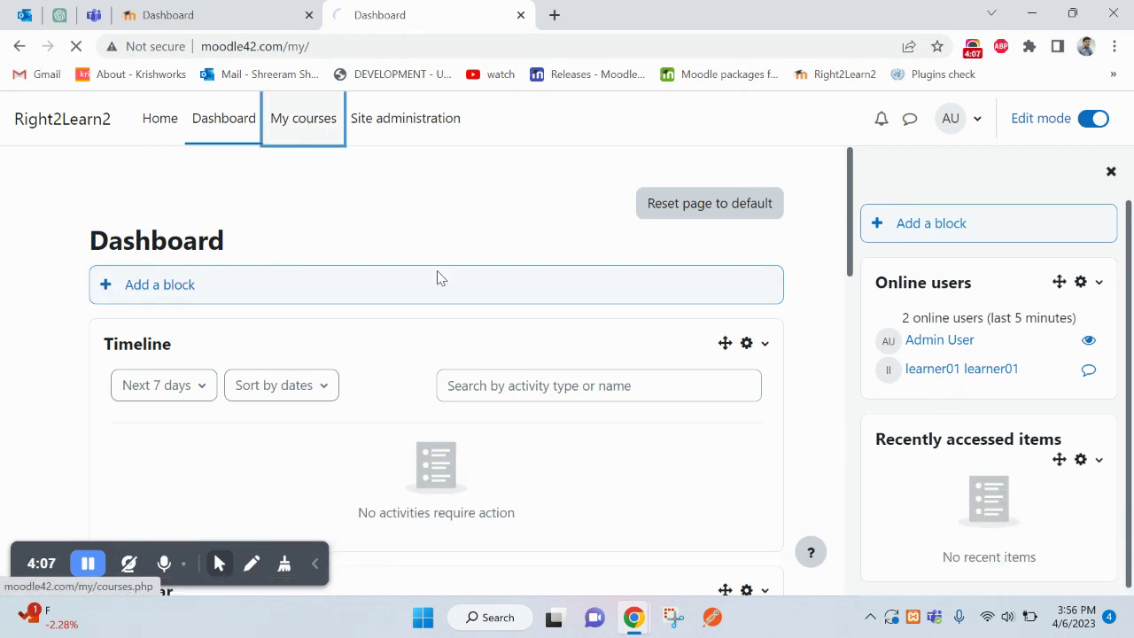
{"action": "scroll", "coordinate": [482, 351], "scroll_direction": "down", "scroll_amount": 1}
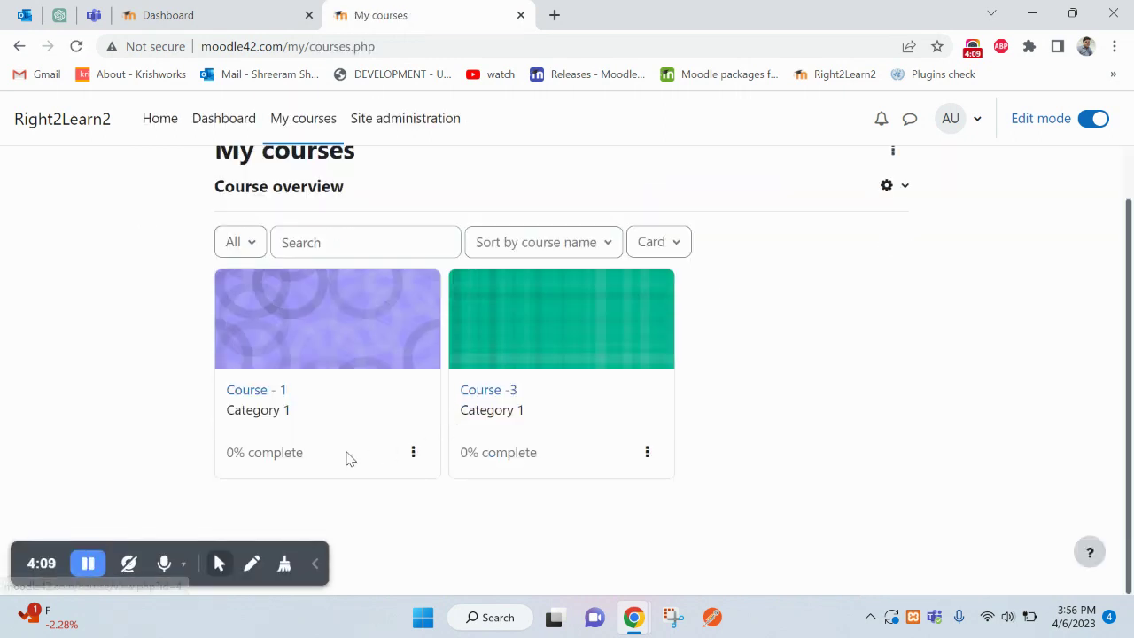
{"action": "left_click", "coordinate": [254, 395]}
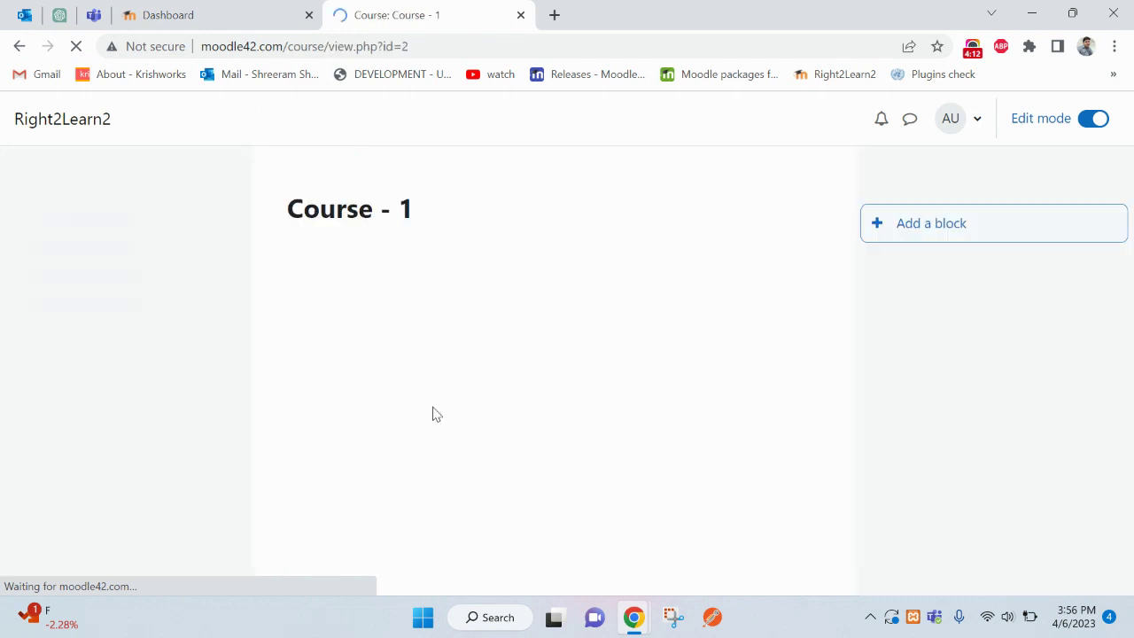
- Add the Online users block to Course - 1, finding it by searching 'onlin'
{"action": "left_click", "coordinate": [929, 232]}
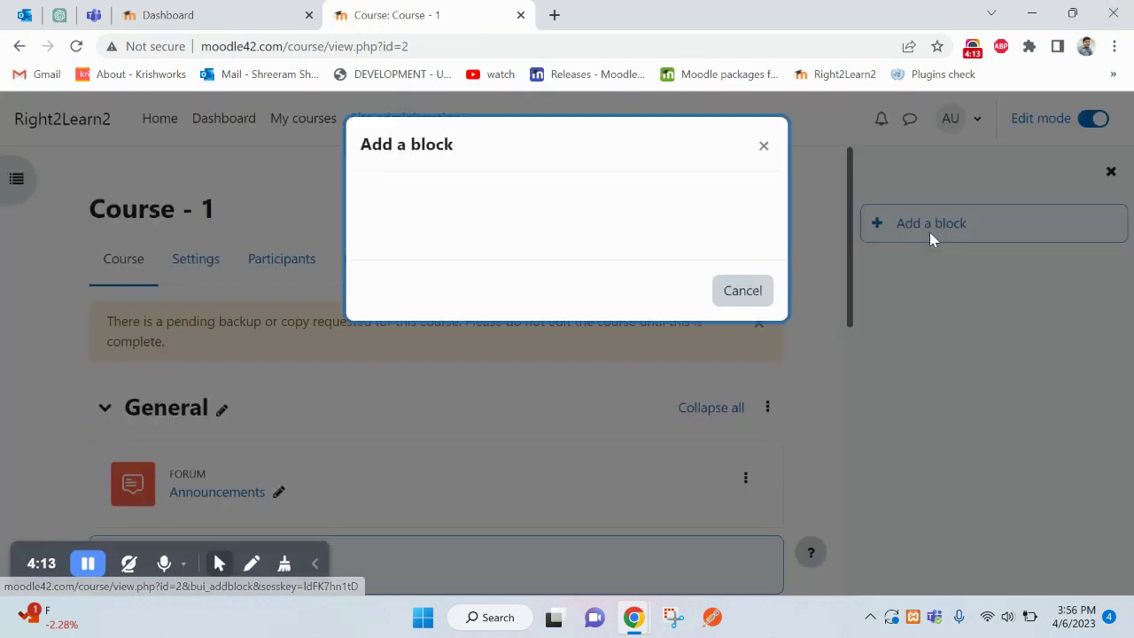
{"action": "key", "text": "ctrl+f"}
{"action": "type", "text": "on"}
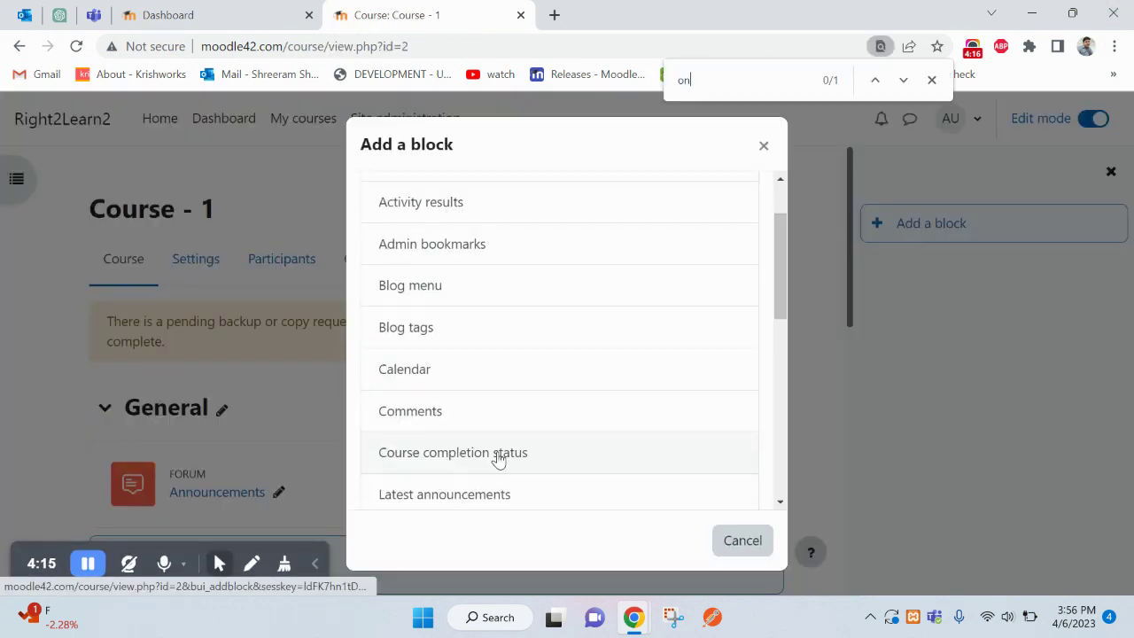
{"action": "type", "text": "lin"}
{"action": "left_click", "coordinate": [413, 346]}
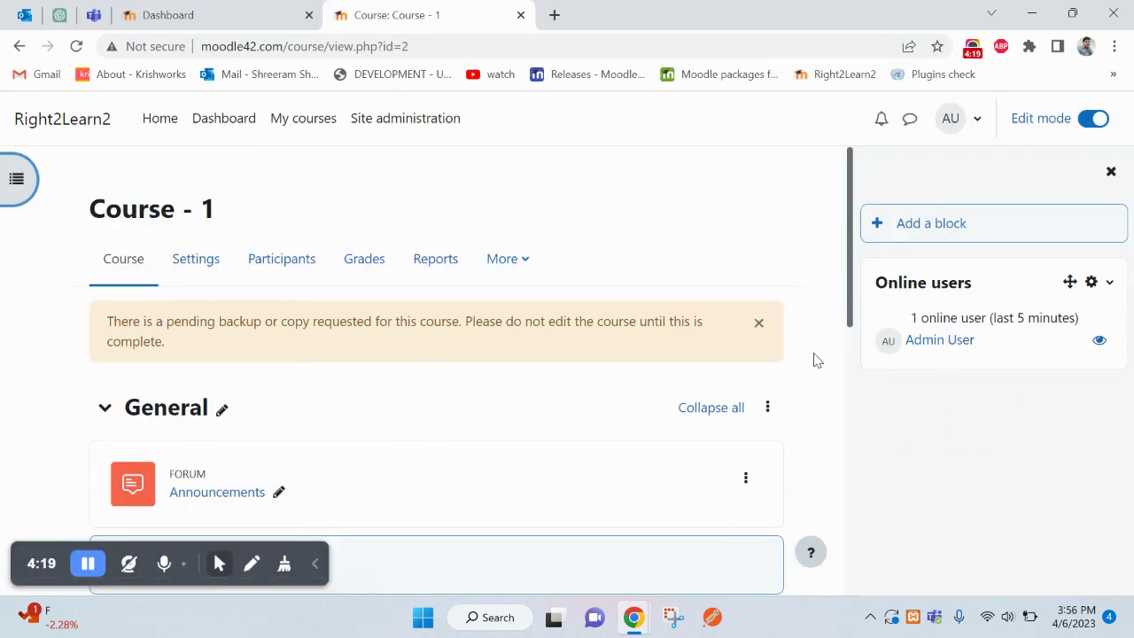
- Reload Course - 1 to show its Online users block, then return to the Dashboard
{"action": "right_click", "coordinate": [722, 211]}
{"action": "left_click", "coordinate": [792, 262]}
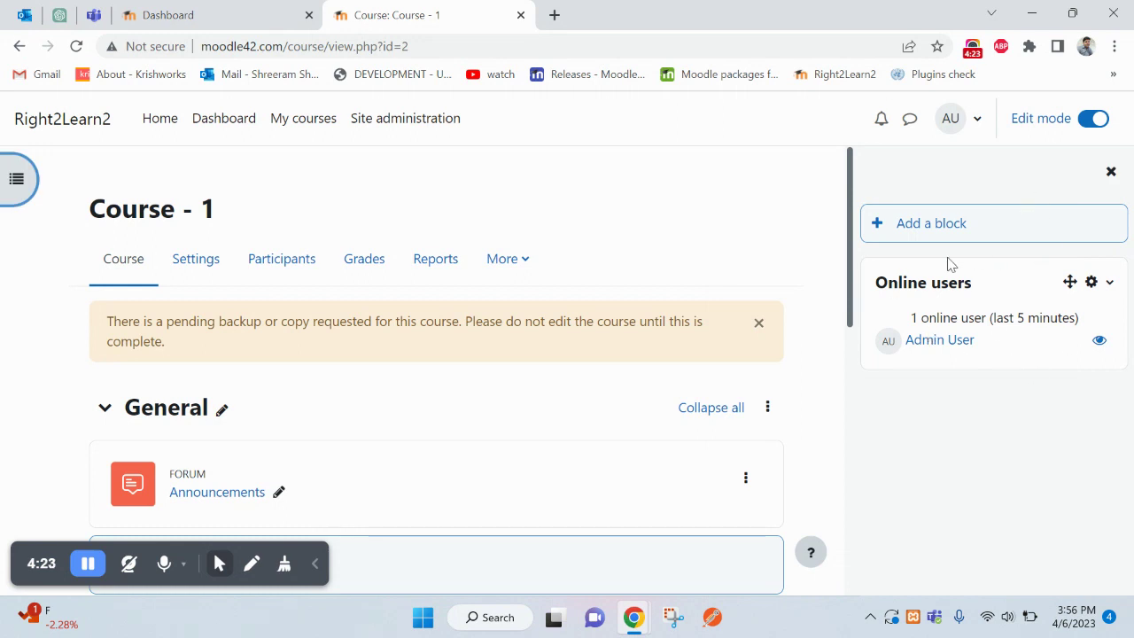
{"action": "triple_click", "coordinate": [900, 281]}
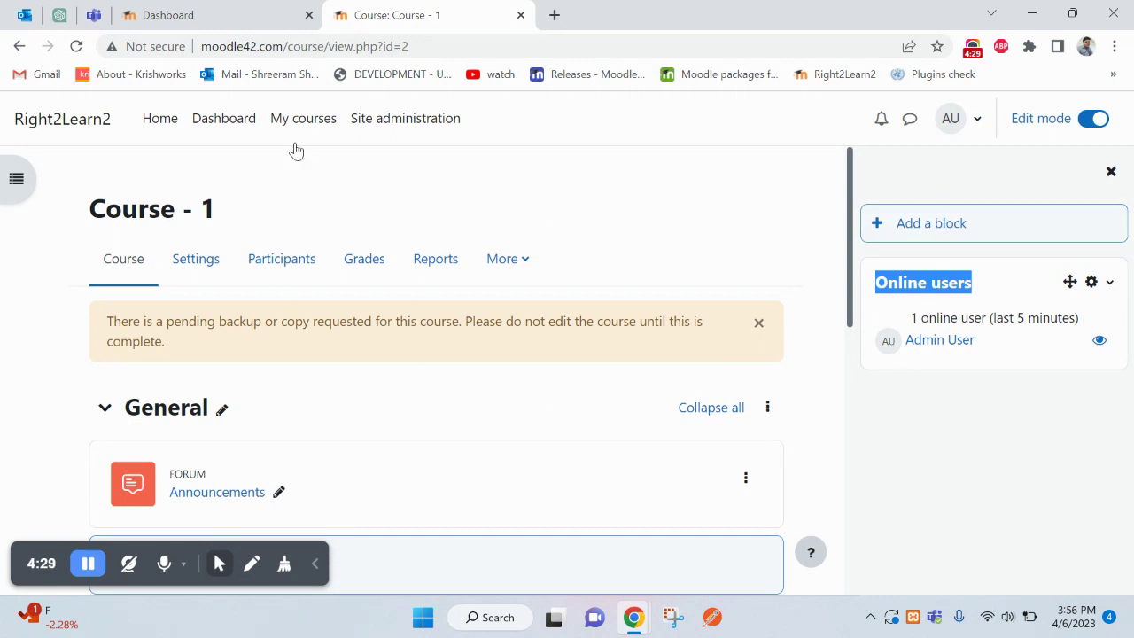
{"action": "left_click", "coordinate": [226, 121]}
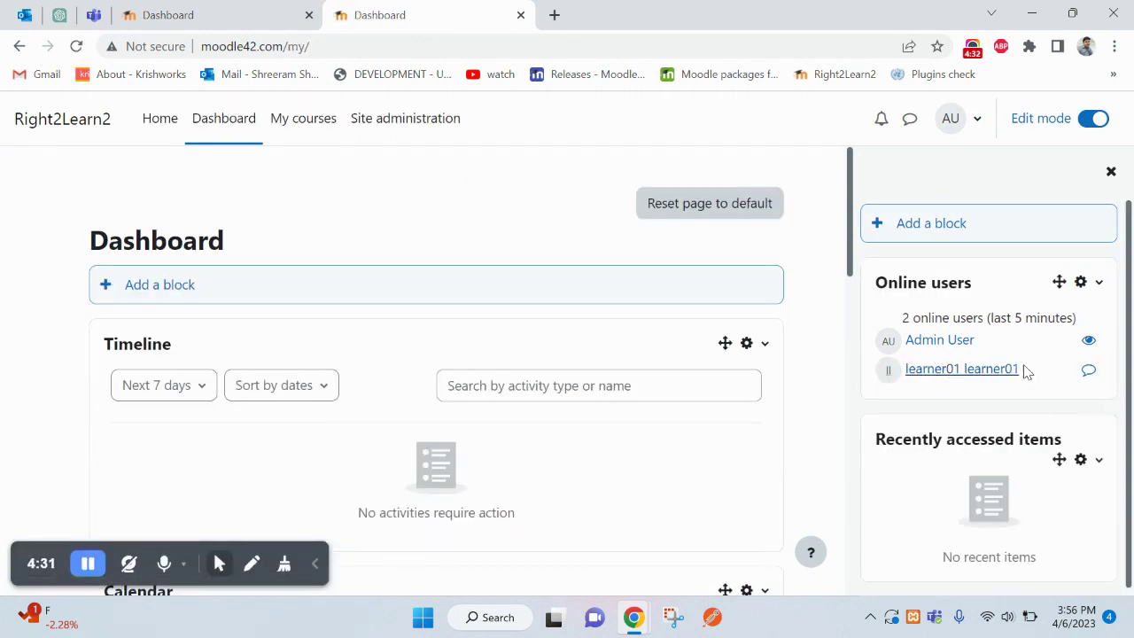
{"action": "right_click", "coordinate": [759, 182]}
{"action": "right_click", "coordinate": [729, 147]}
{"action": "left_click", "coordinate": [767, 197]}
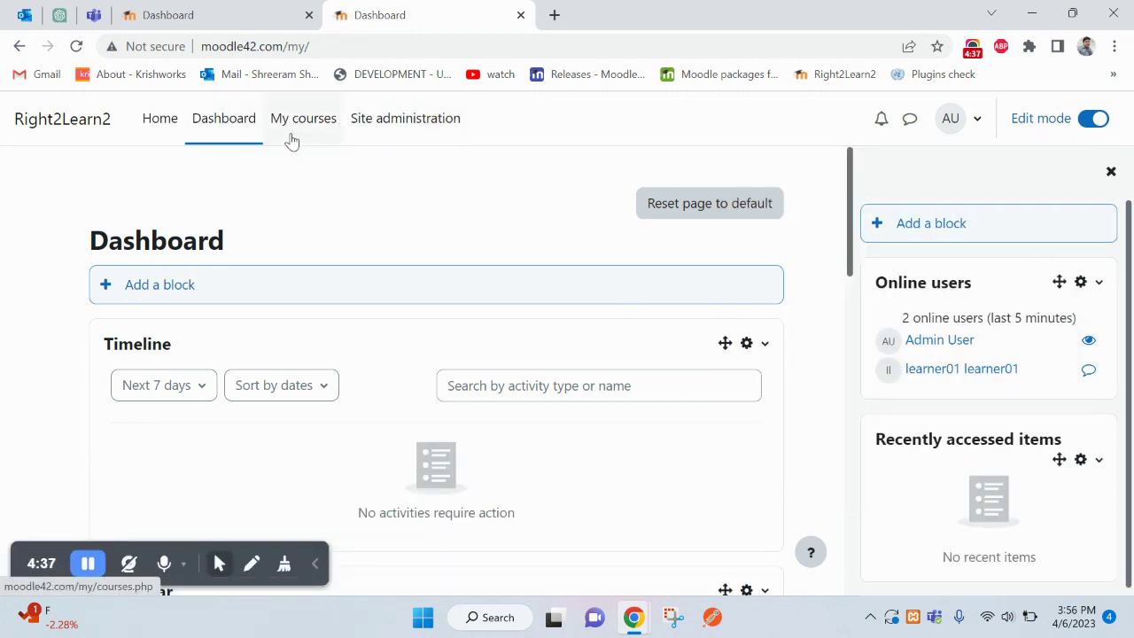
{"action": "left_click", "coordinate": [323, 133]}
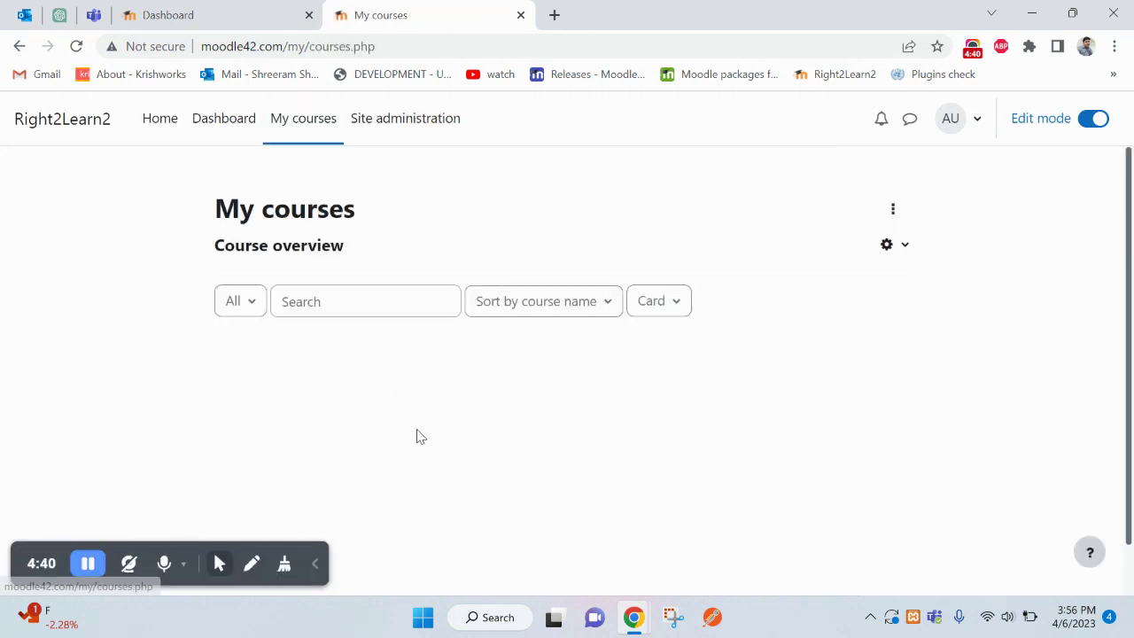
{"action": "scroll", "coordinate": [415, 431], "scroll_direction": "down", "scroll_amount": 1}
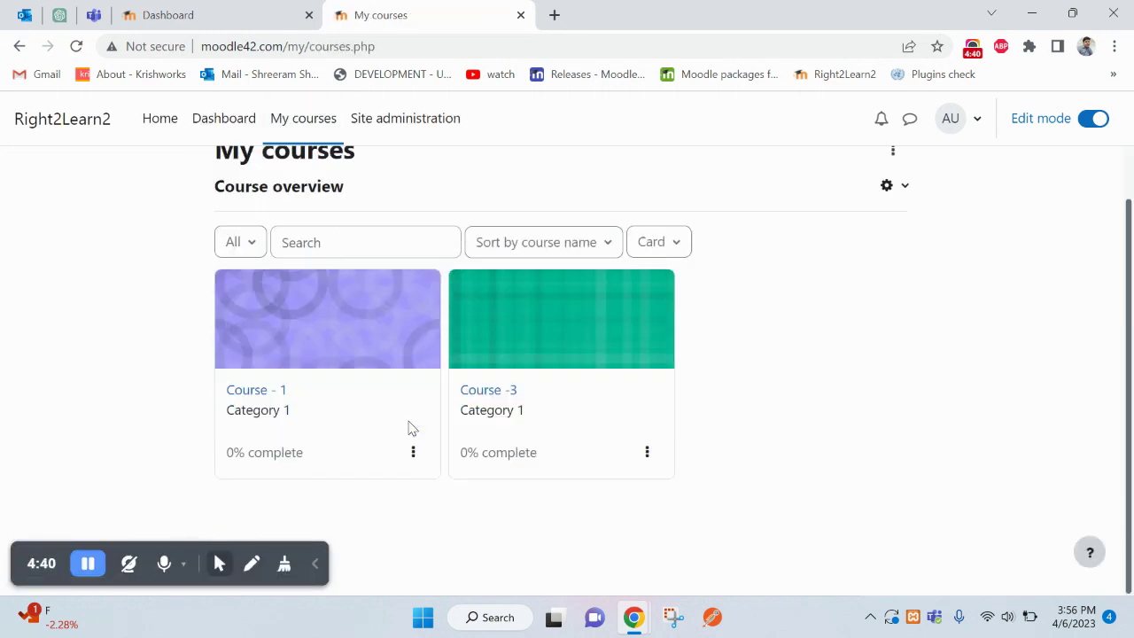
{"action": "left_click", "coordinate": [256, 396]}
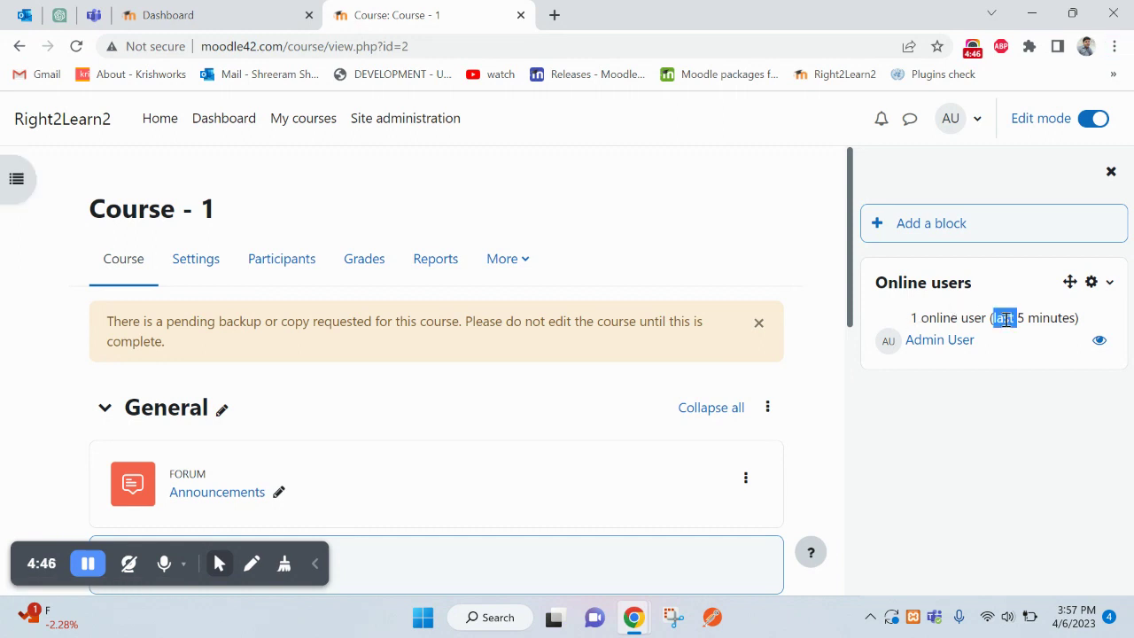
{"action": "left_click_drag", "start_coordinate": [1005, 320], "coordinate": [1057, 319]}
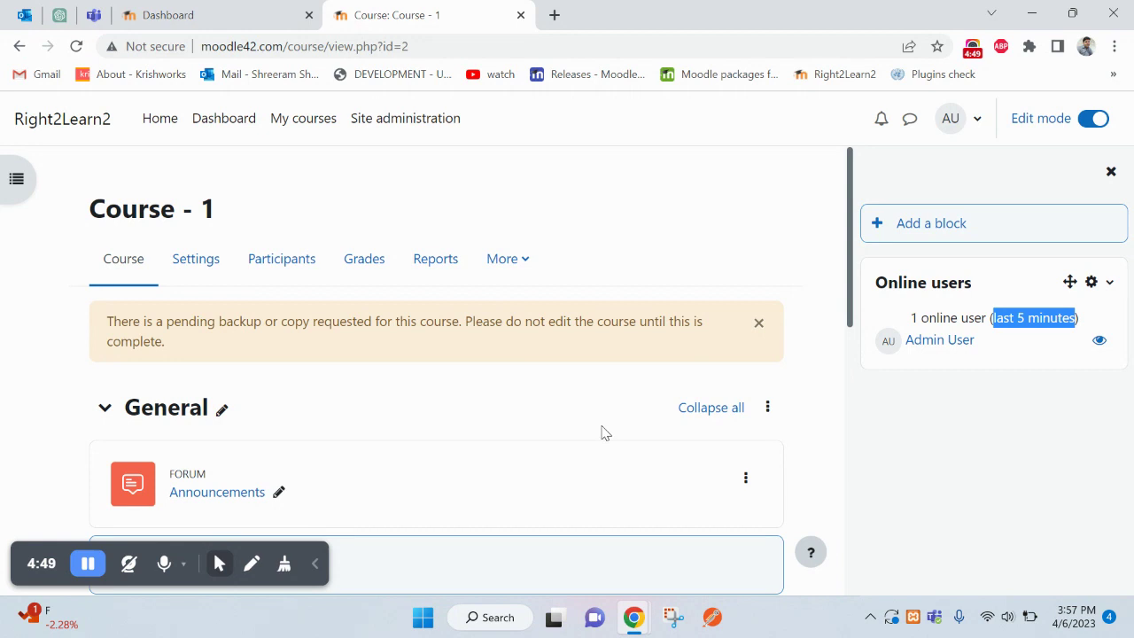
{"action": "left_click", "coordinate": [633, 618]}
{"action": "left_click", "coordinate": [770, 532]}
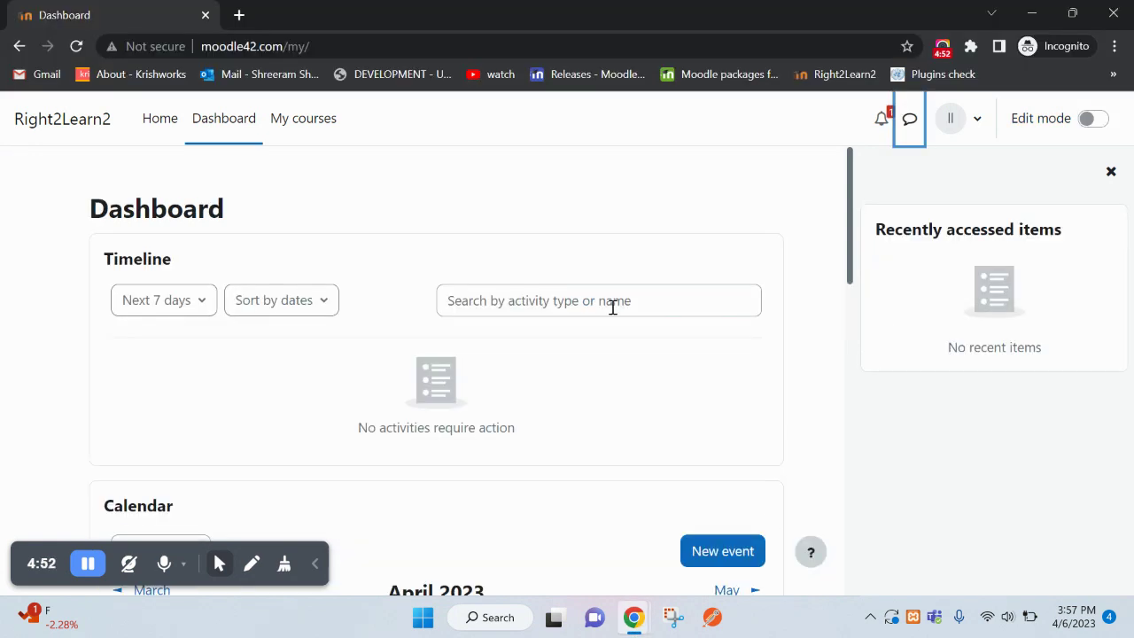
{"action": "left_click", "coordinate": [315, 123]}
{"action": "left_click", "coordinate": [235, 121]}
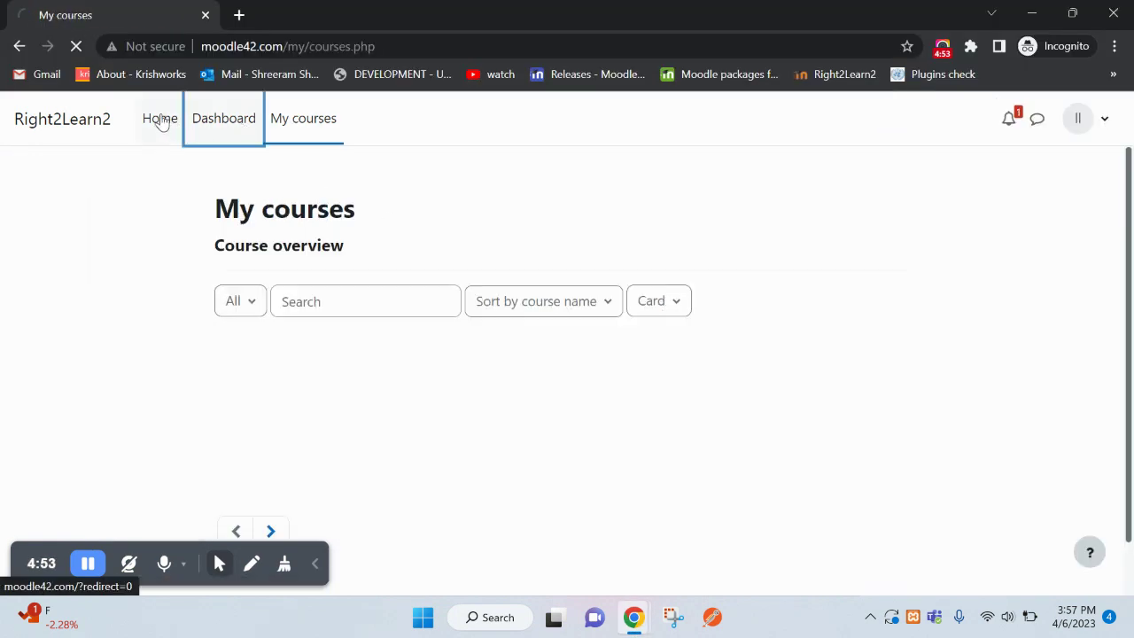
{"action": "left_click", "coordinate": [150, 119]}
{"action": "key", "text": "alt+Tab"}
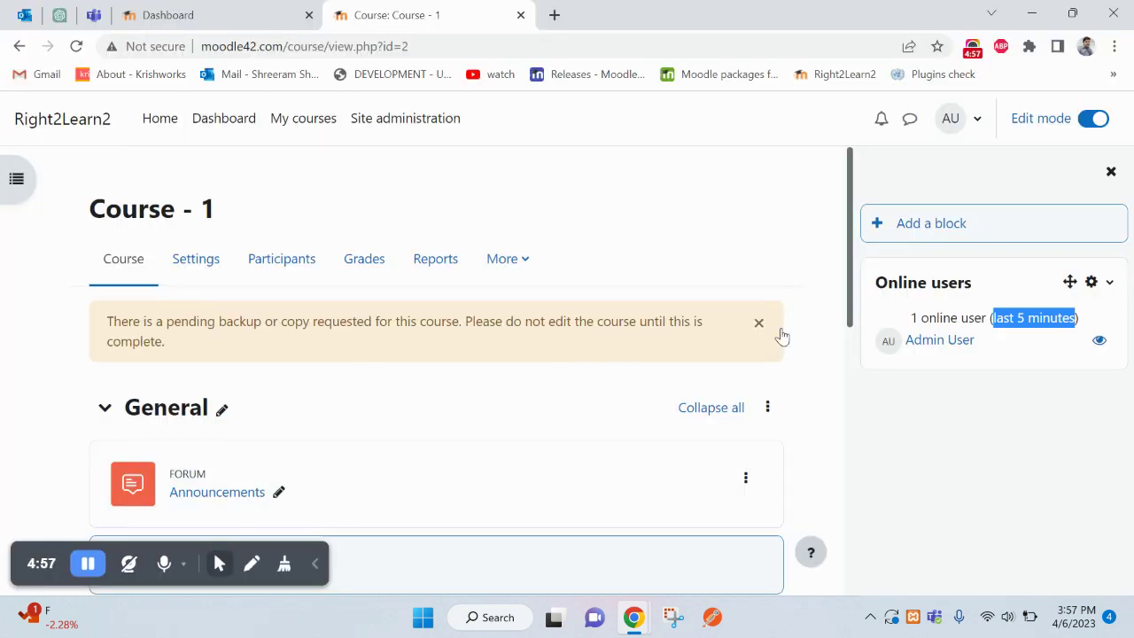
{"action": "left_click_drag", "start_coordinate": [896, 281], "coordinate": [963, 277]}
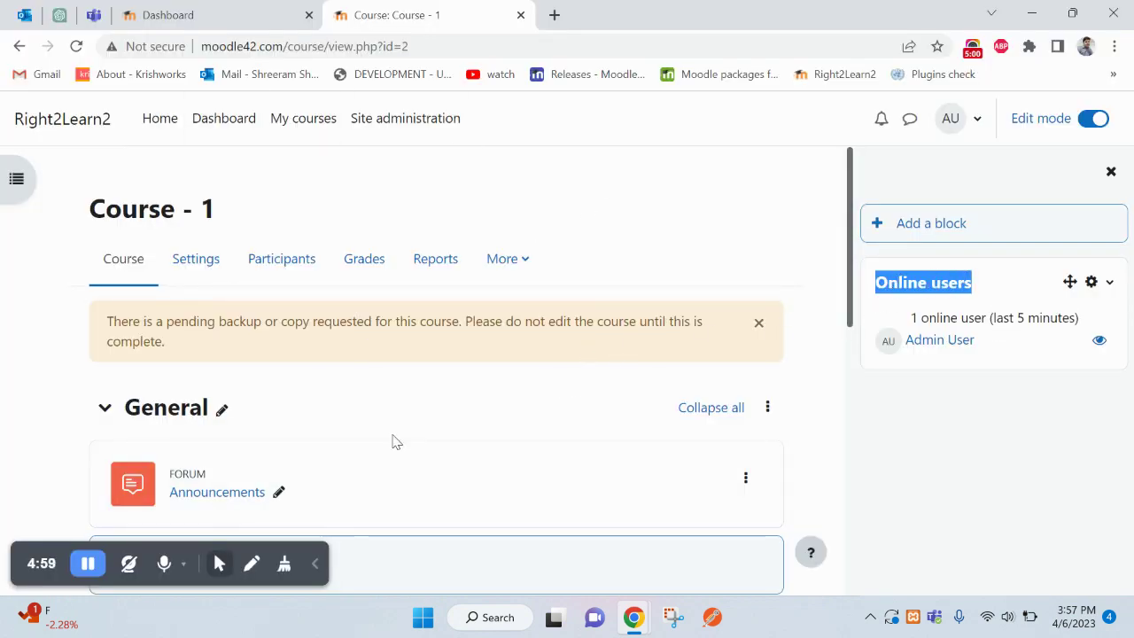